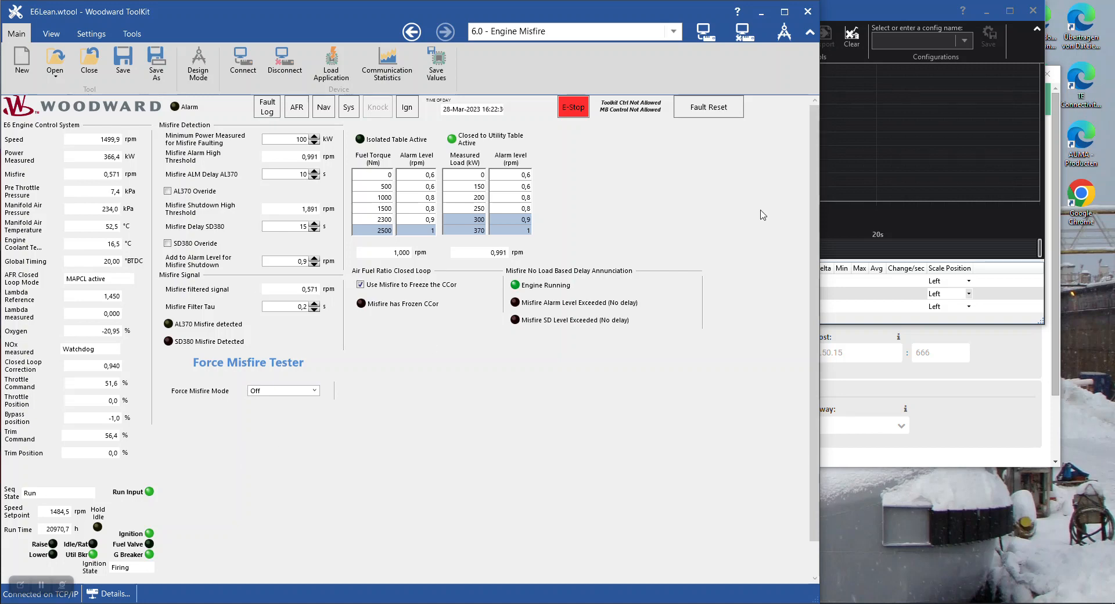
Bring the Trending window to the front, extend its height and enlarge the area for the plot list
{"action": "left_click", "coordinate": [921, 165]}
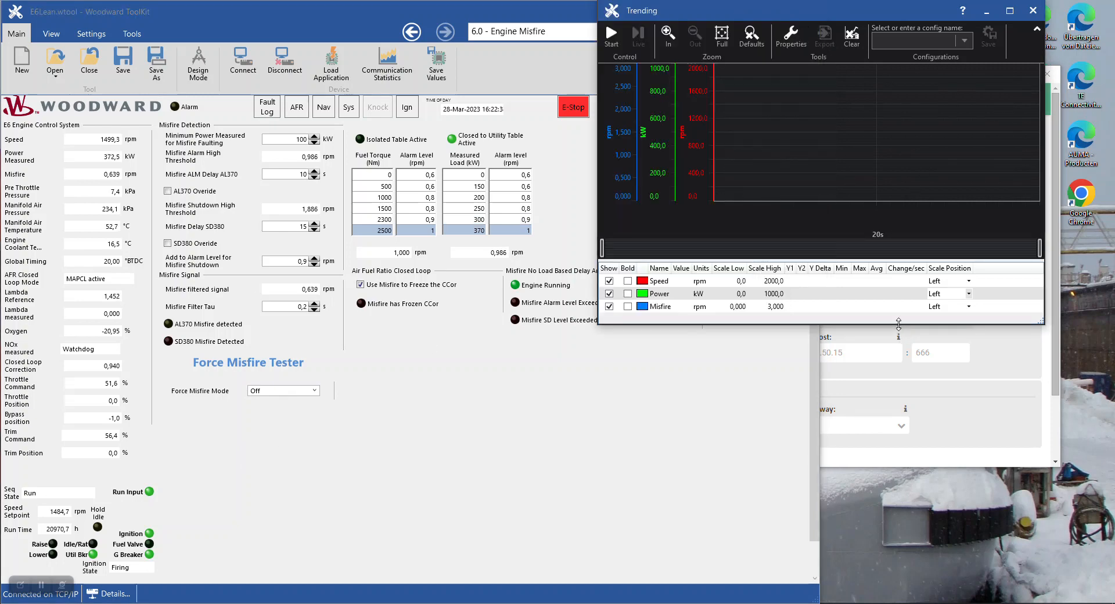
{"action": "left_click_drag", "start_coordinate": [898, 323], "coordinate": [935, 575]}
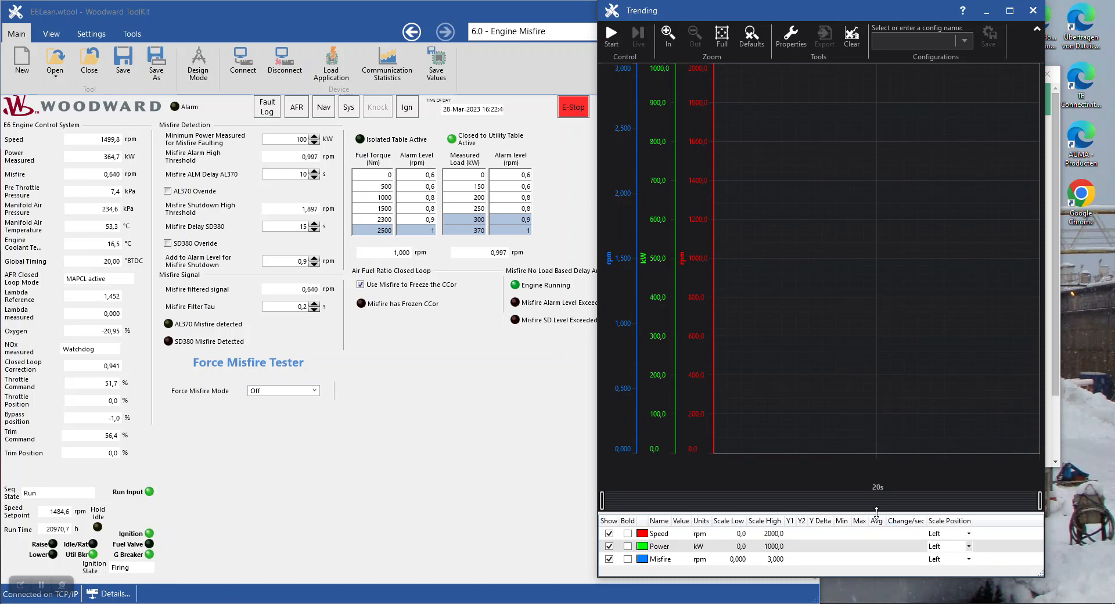
{"action": "left_click_drag", "start_coordinate": [876, 511], "coordinate": [879, 485]}
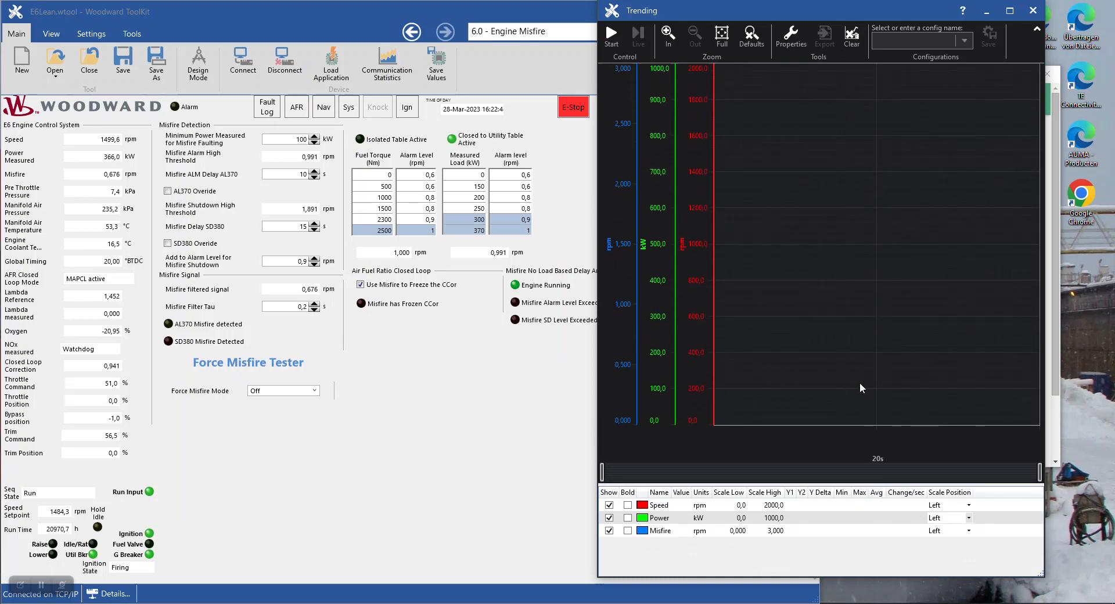
Switch the trend's storage type to a data log file named "misfire test"
{"action": "left_click", "coordinate": [782, 41]}
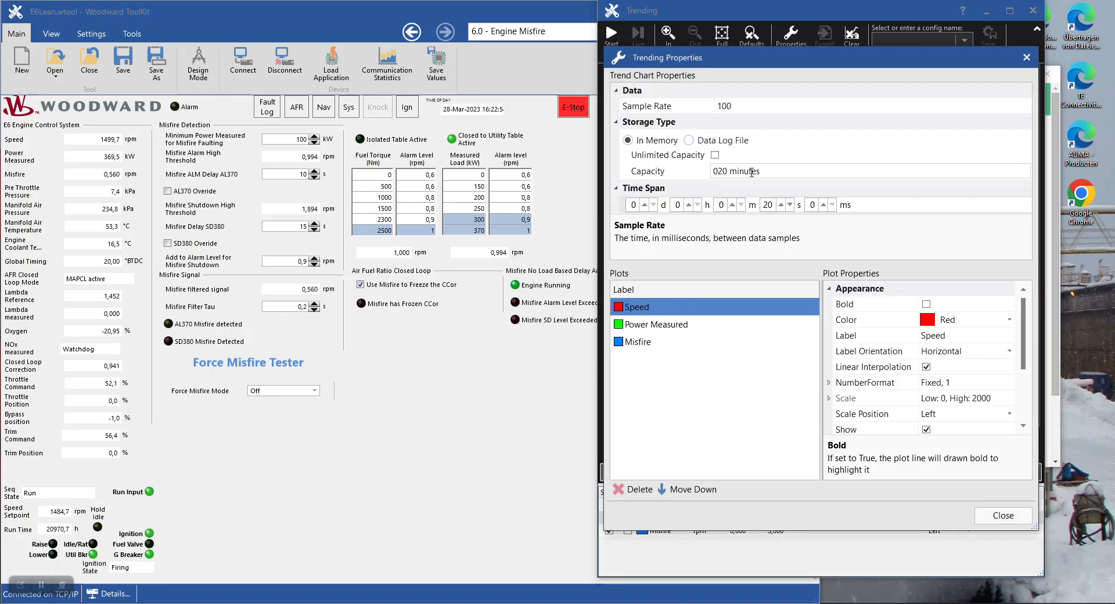
{"action": "left_click", "coordinate": [702, 140]}
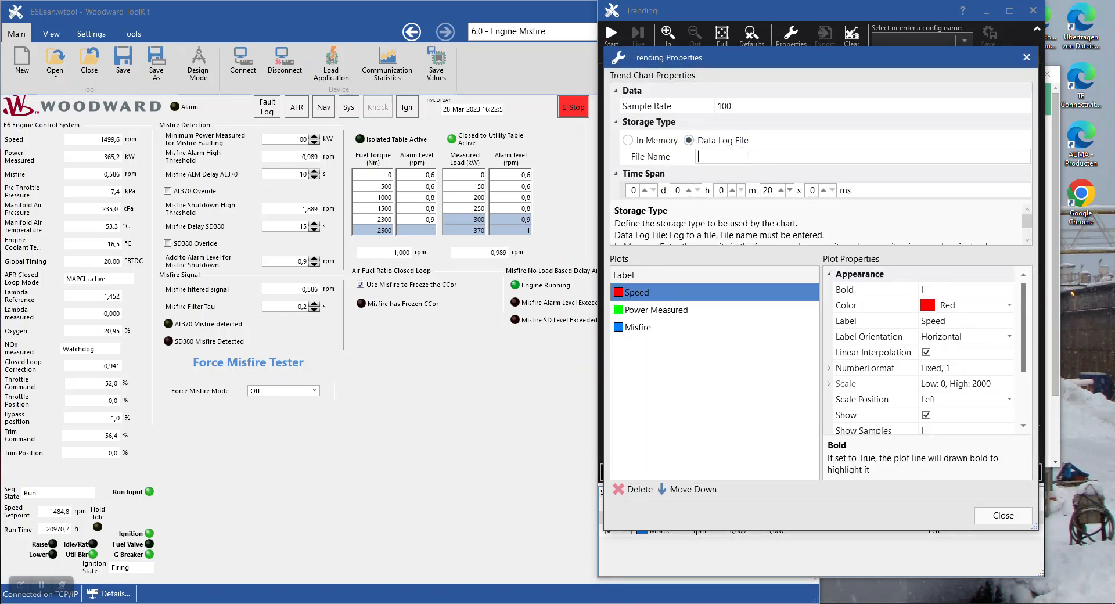
{"action": "type", "text": "misfire test"}
Set the trend's Scale High to 1600 for the Speed plot and 400 for the Power Measured plot
{"action": "left_click", "coordinate": [831, 385]}
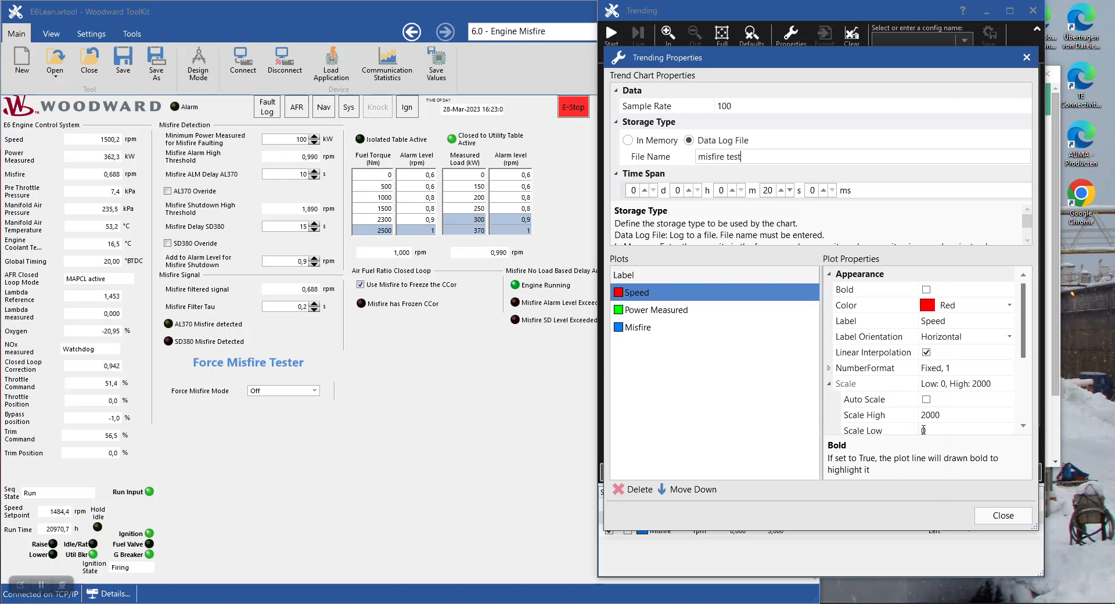
{"action": "left_click", "coordinate": [873, 416]}
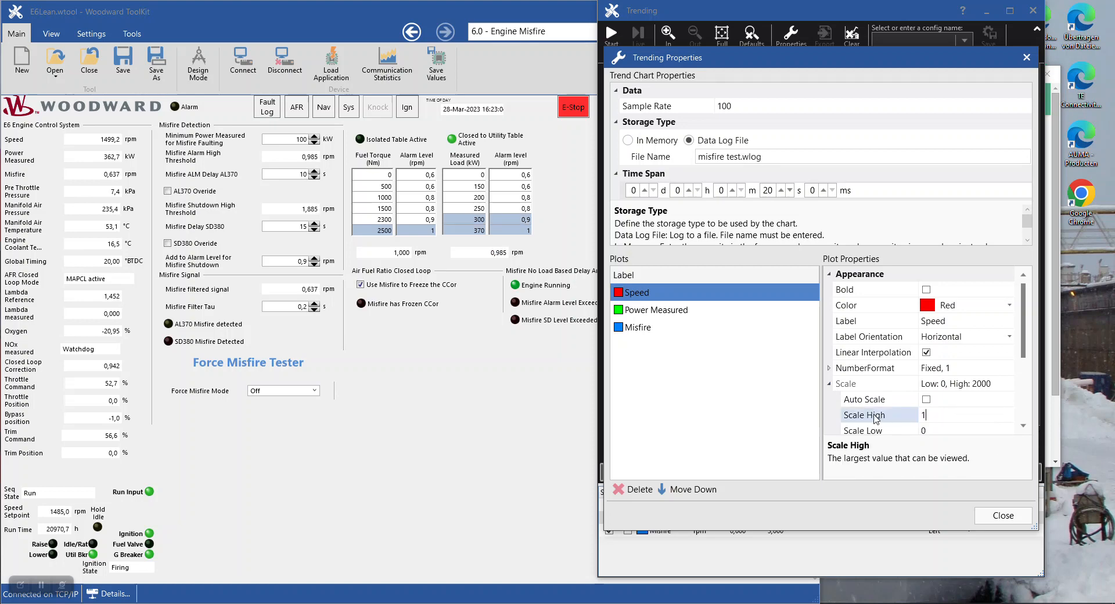
{"action": "left_click", "coordinate": [664, 310]}
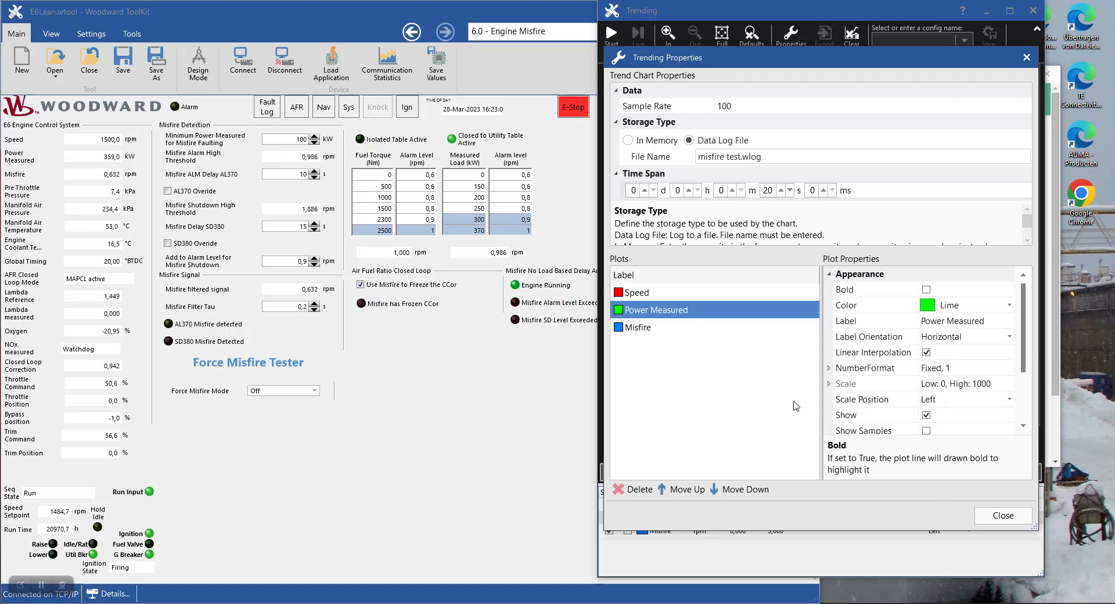
{"action": "left_click", "coordinate": [829, 384]}
{"action": "left_click", "coordinate": [868, 416]}
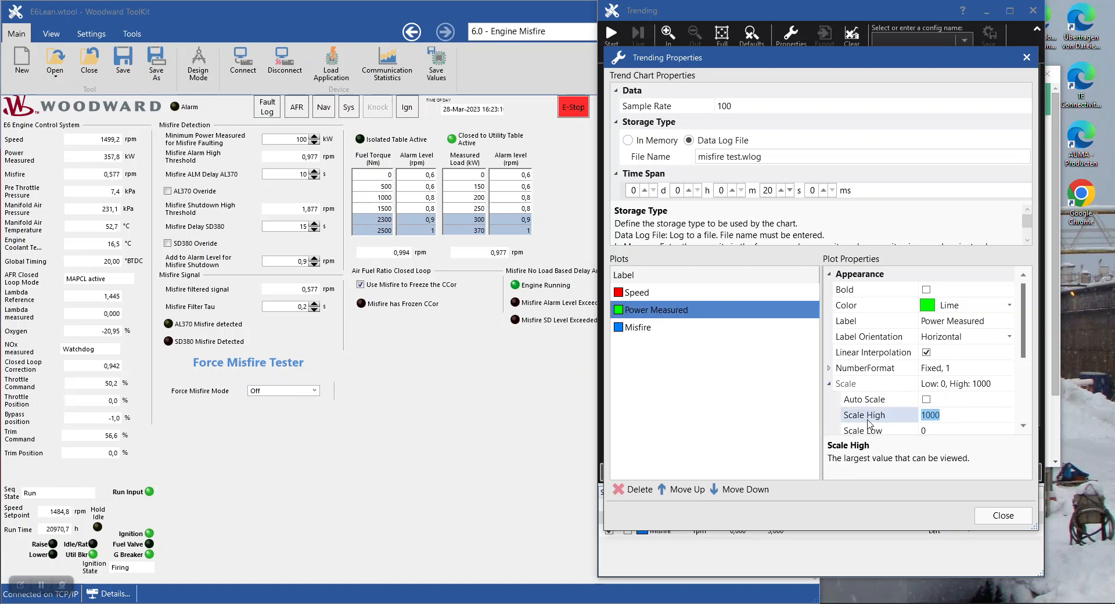
Check the Misfire plot's scale range, then close the trend properties and start the trend recording
{"action": "left_click", "coordinate": [666, 328]}
{"action": "left_click", "coordinate": [829, 384]}
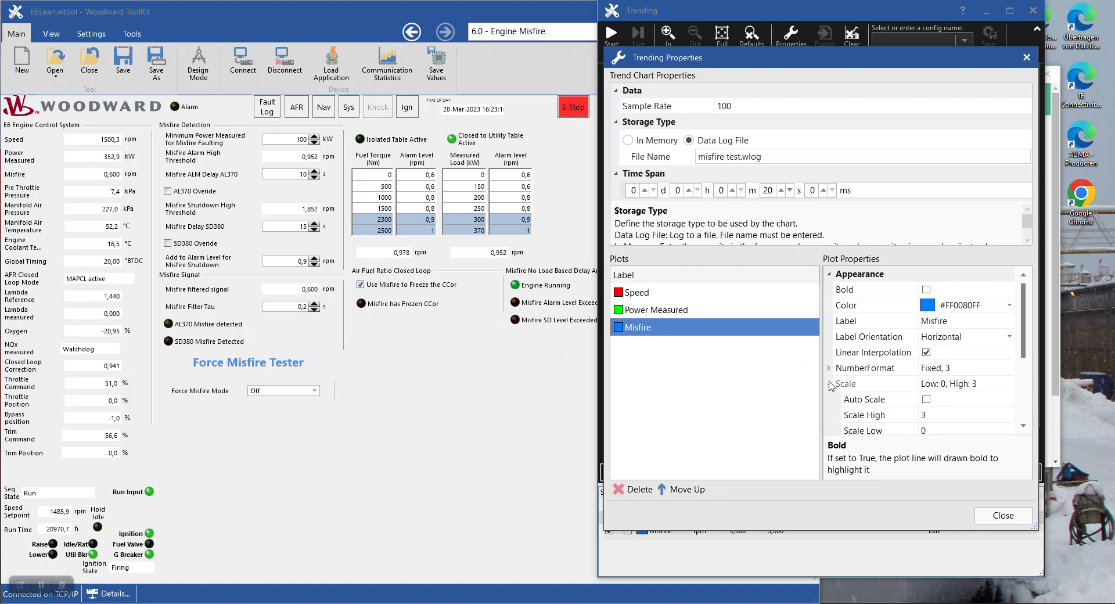
{"action": "left_click", "coordinate": [1003, 515]}
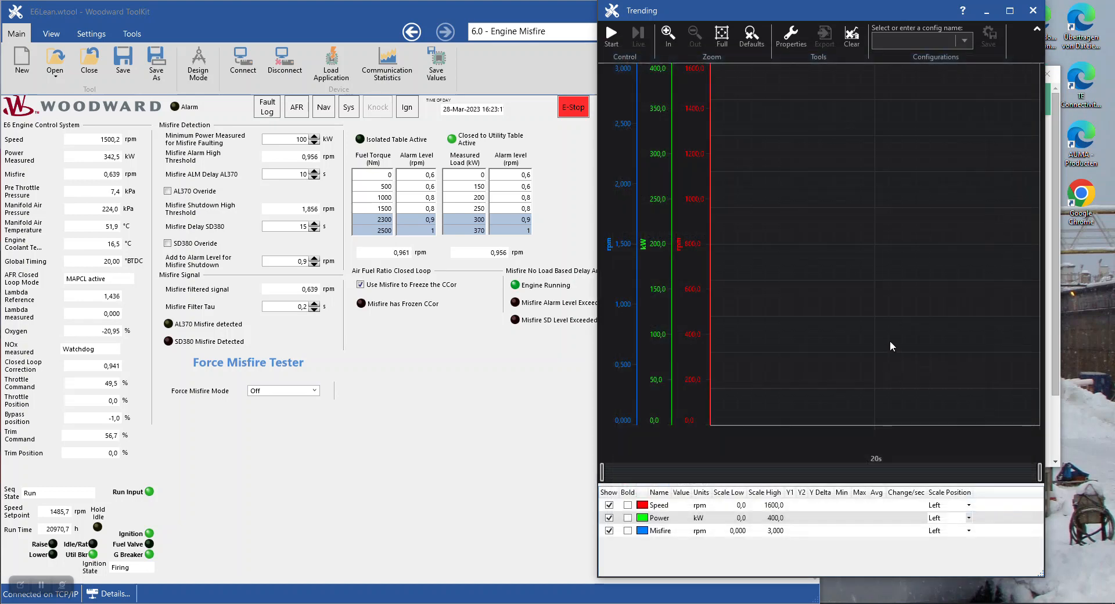
{"action": "left_click", "coordinate": [610, 38]}
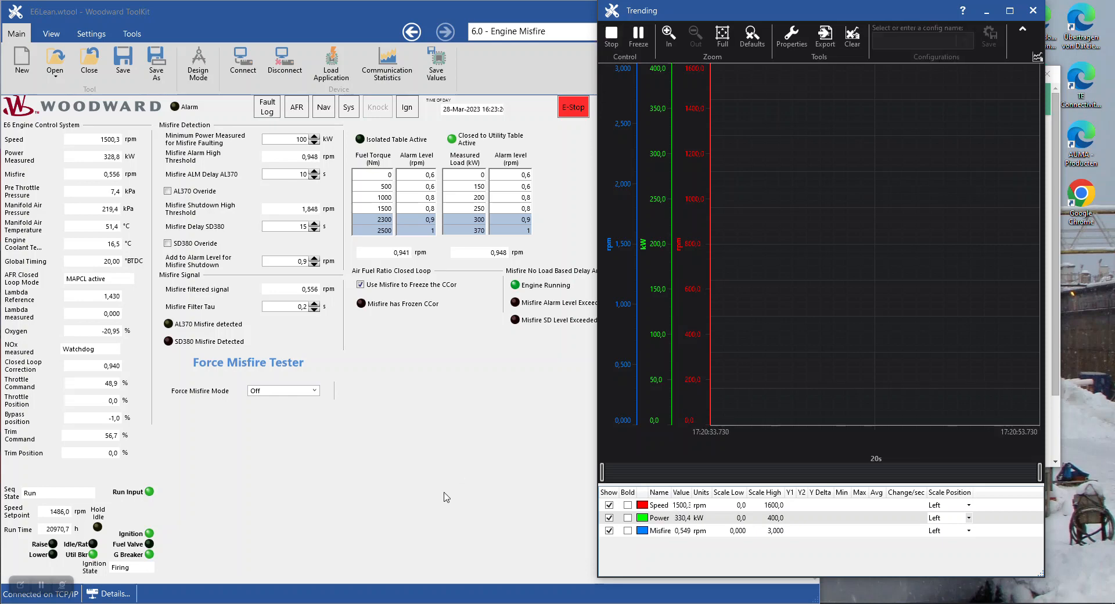
Add the Throttle Command and Manifold Air Pressure values from the Engine Misfire page to the trend
{"action": "left_click", "coordinate": [373, 562]}
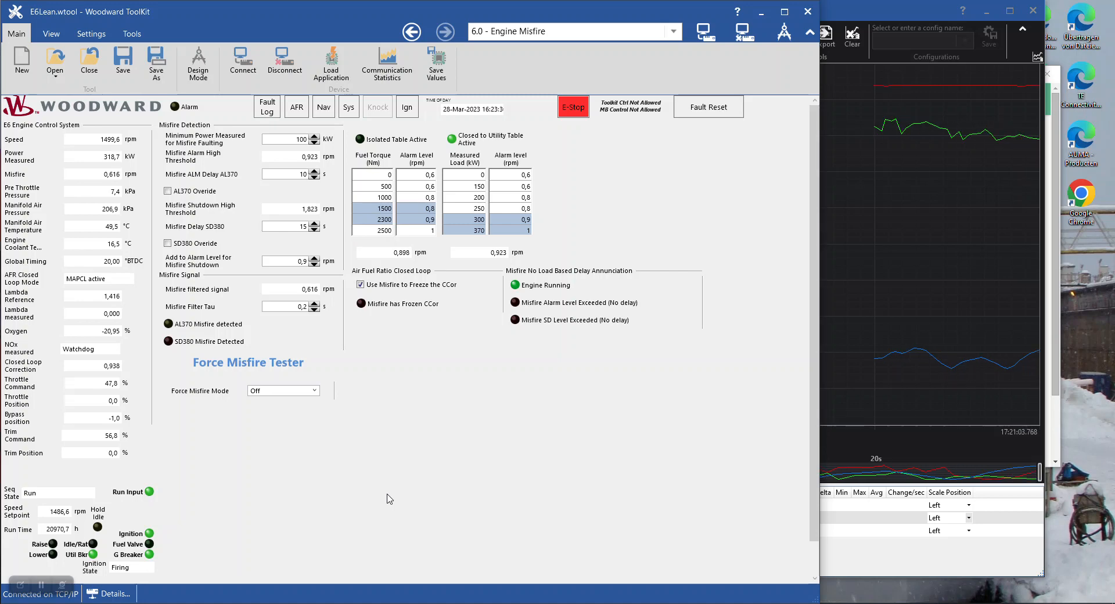
{"action": "right_click", "coordinate": [109, 386]}
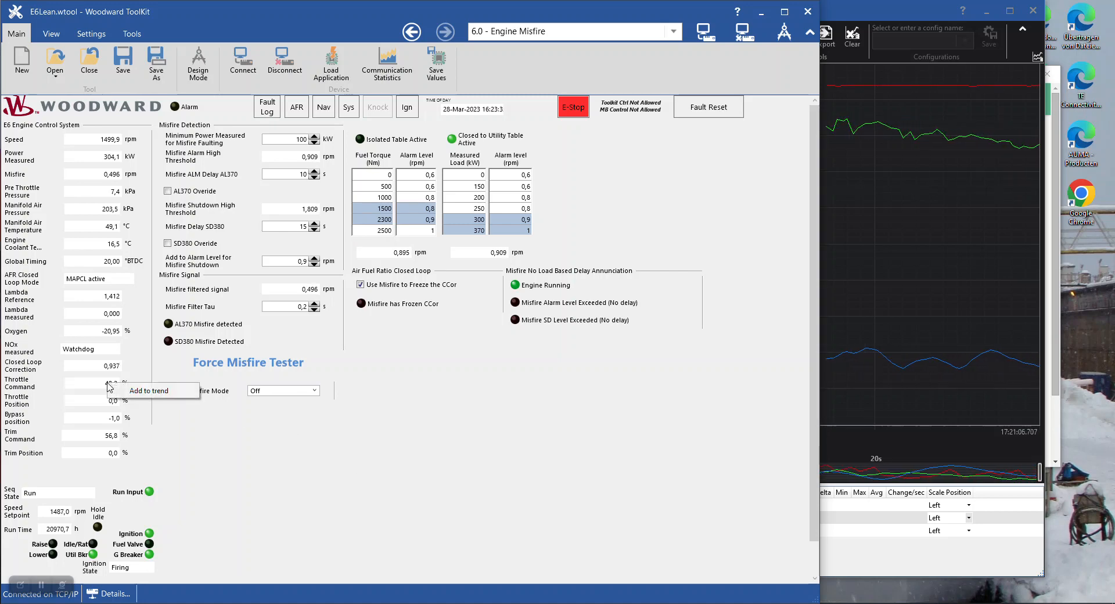
{"action": "left_click", "coordinate": [145, 390]}
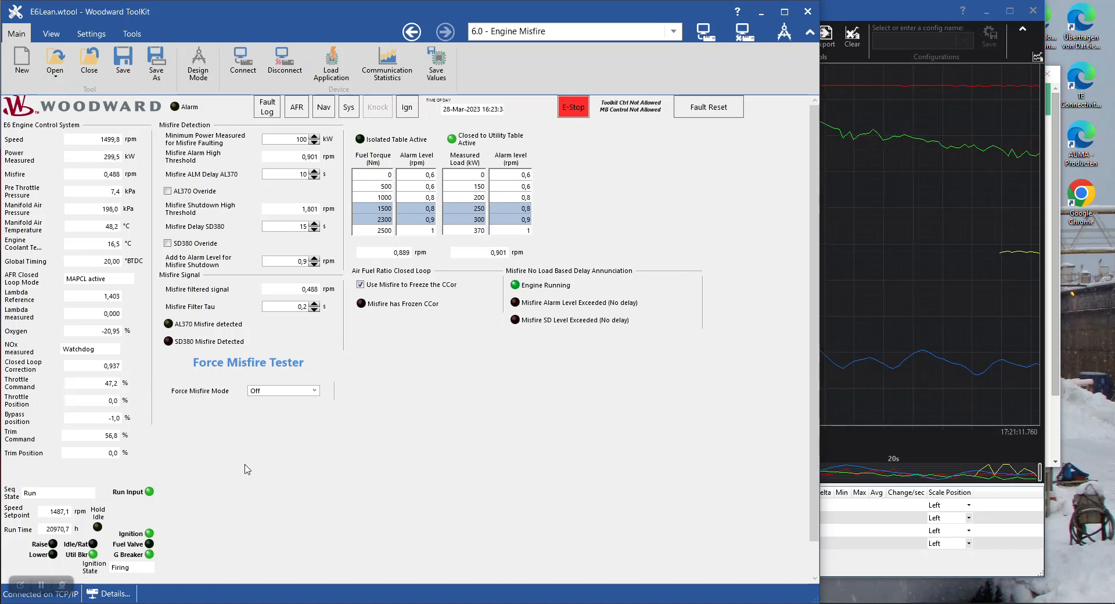
{"action": "right_click", "coordinate": [109, 209]}
{"action": "left_click", "coordinate": [154, 217]}
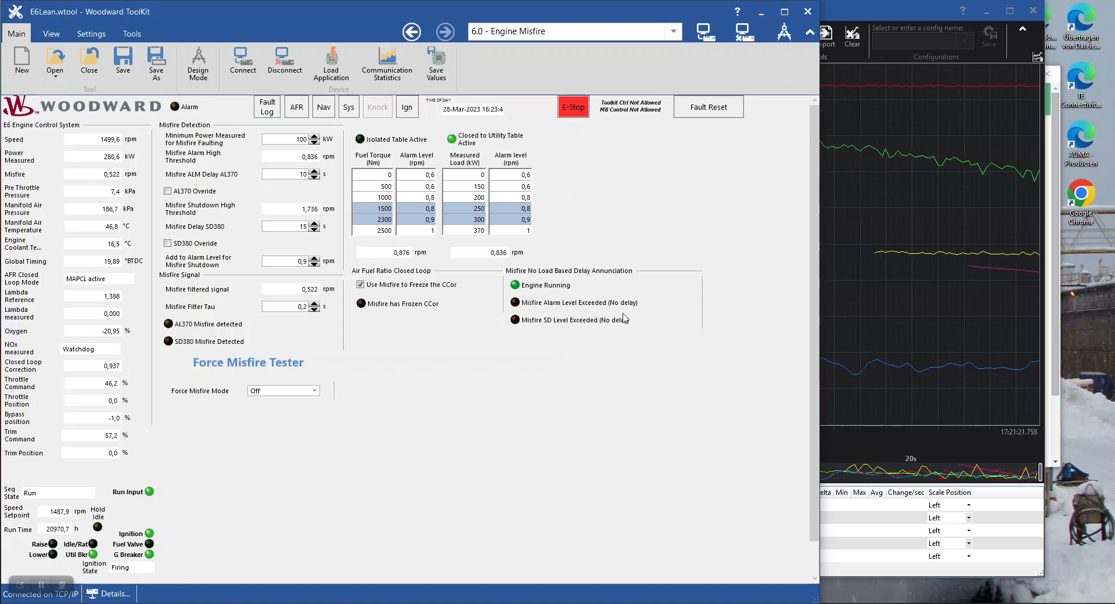
Set the MAP1 plot's Scale High to 240 in the trend properties
{"action": "left_click", "coordinate": [900, 286]}
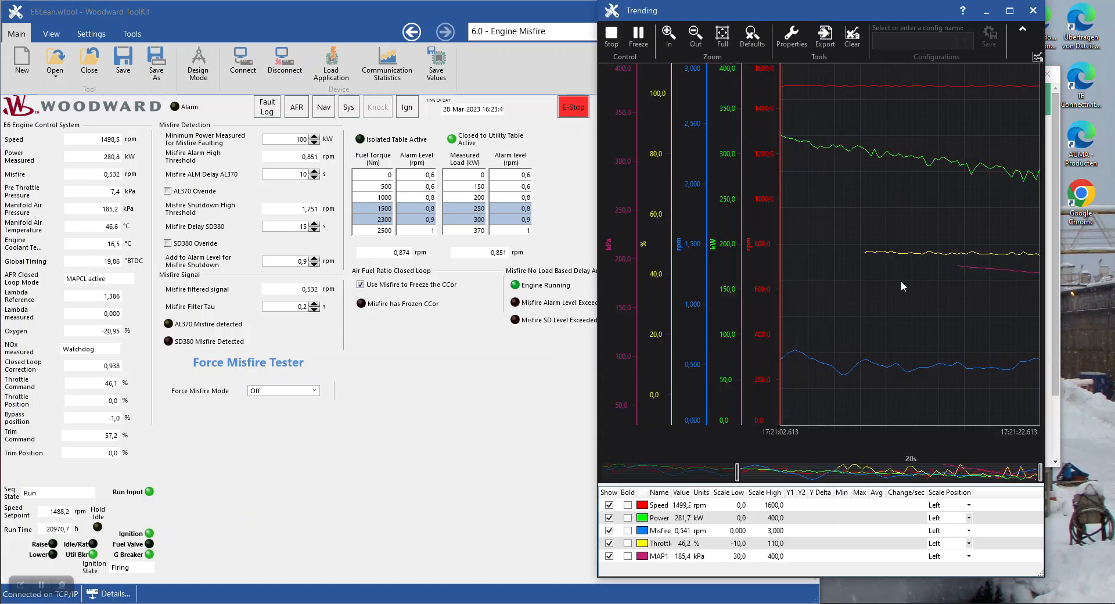
{"action": "left_click", "coordinate": [790, 36]}
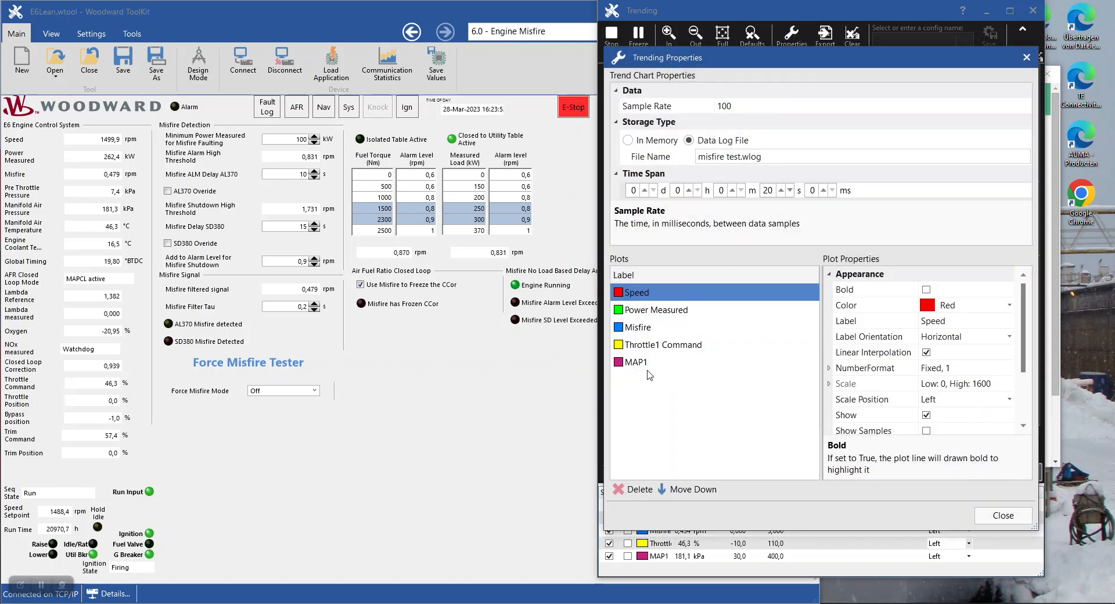
{"action": "left_click", "coordinate": [647, 357]}
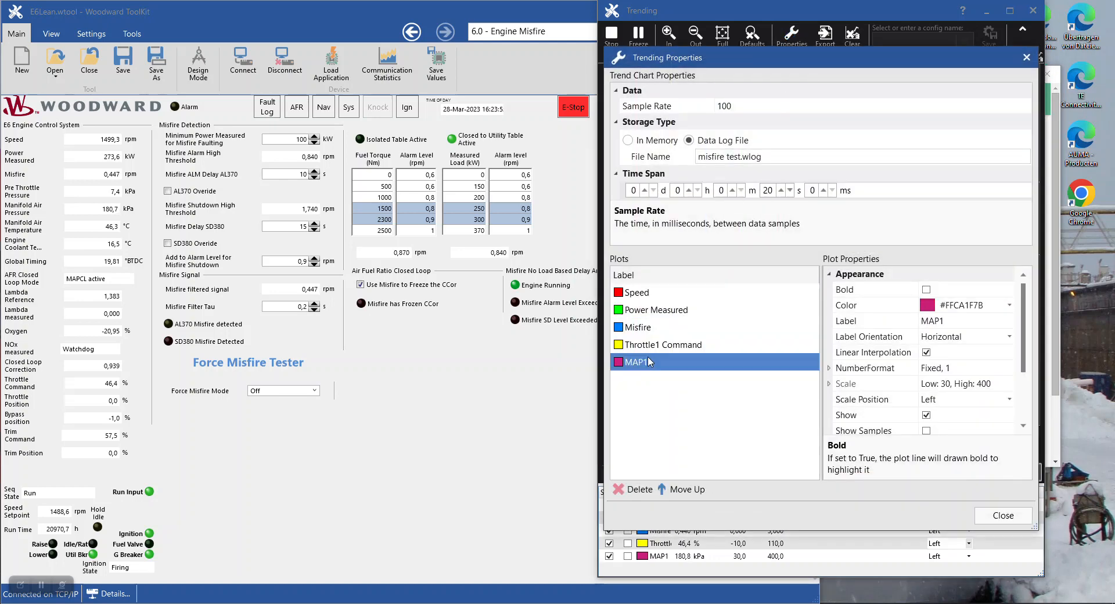
{"action": "left_click", "coordinate": [829, 384]}
{"action": "left_click", "coordinate": [941, 416]}
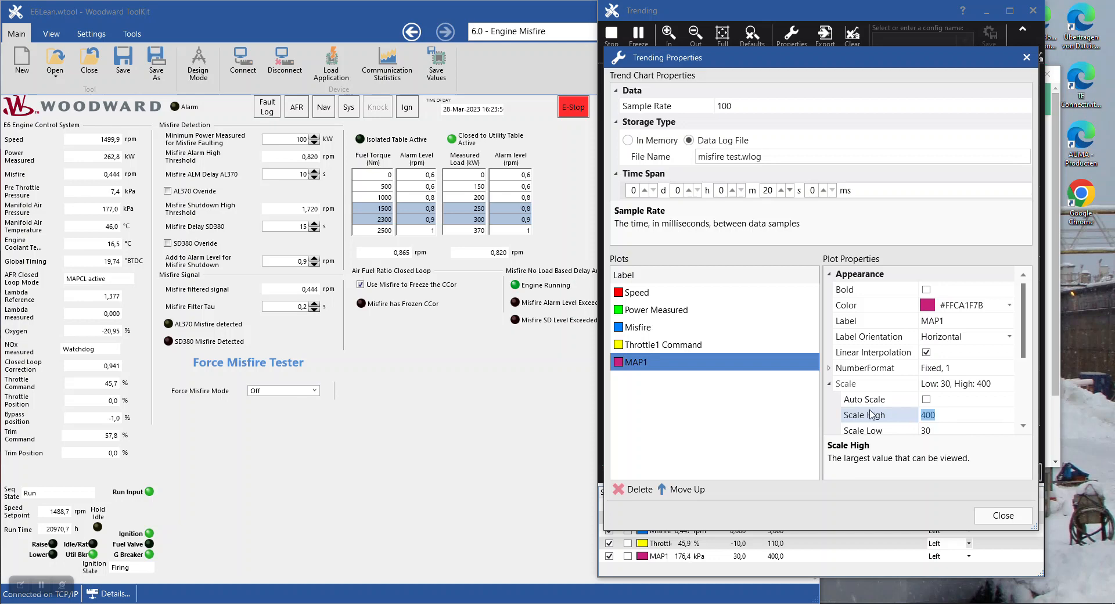
{"action": "left_click", "coordinate": [724, 348]}
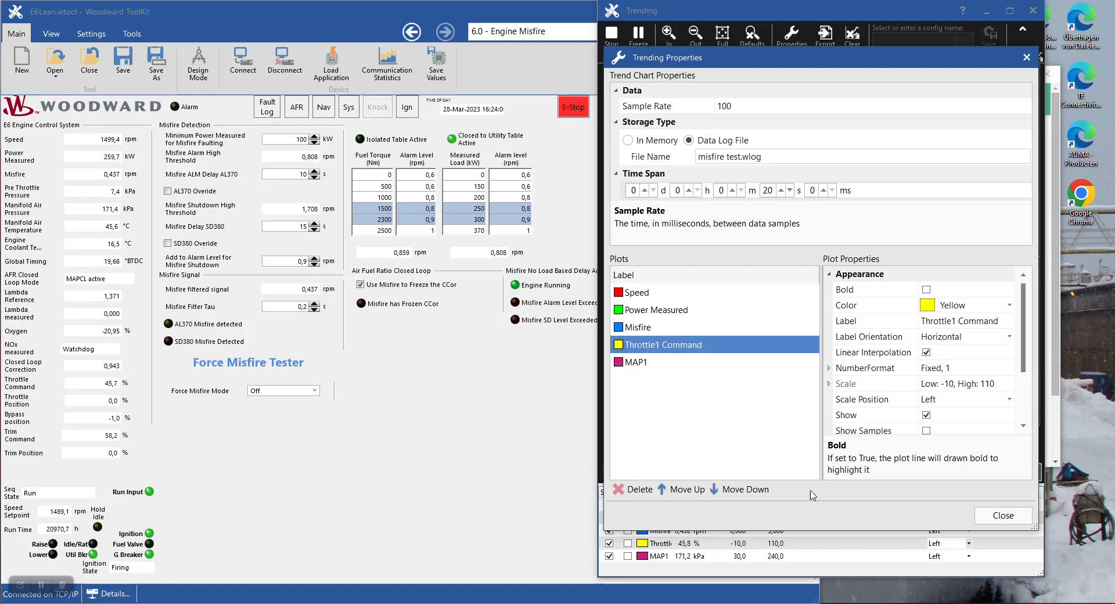
{"action": "left_click", "coordinate": [981, 519]}
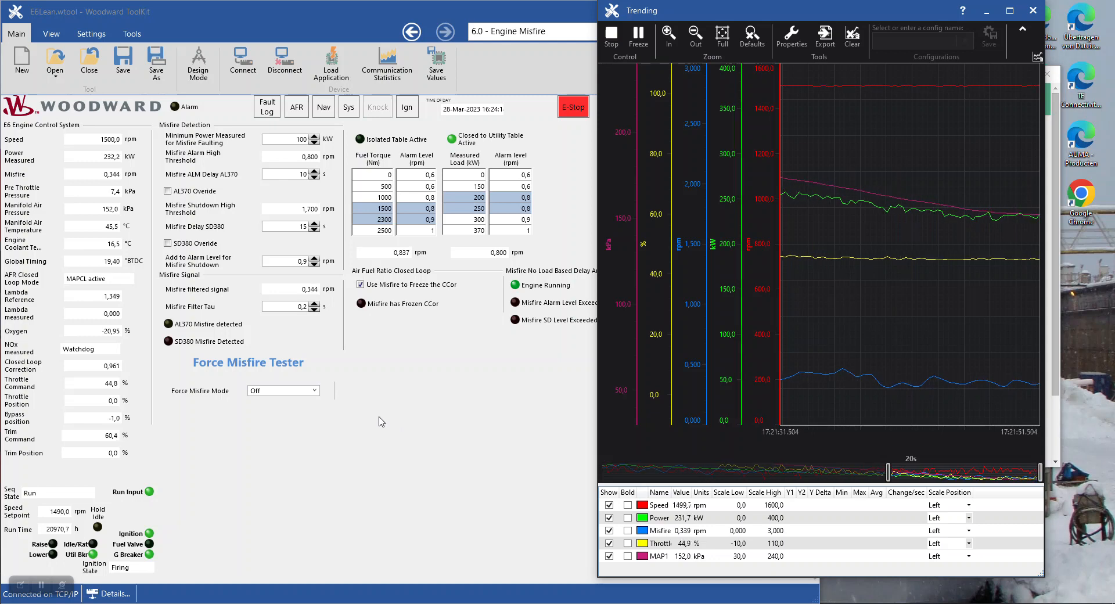
Set the force misfire tester to Single Cylinder mode with a 50% misfire rate and 3 s duration, and run the test
{"action": "left_click", "coordinate": [314, 390]}
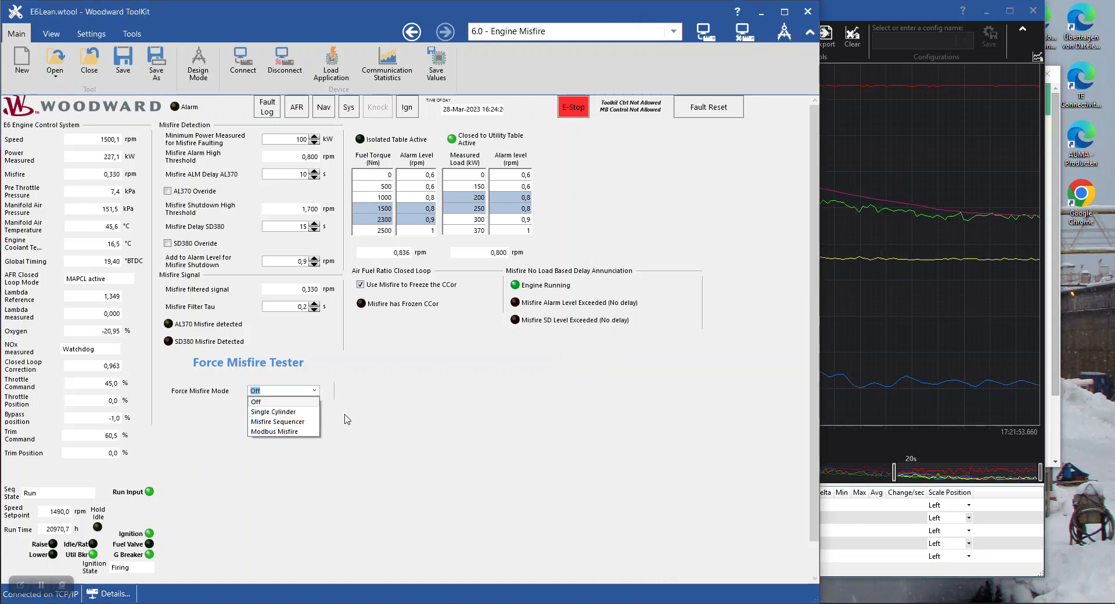
{"action": "left_click", "coordinate": [298, 412]}
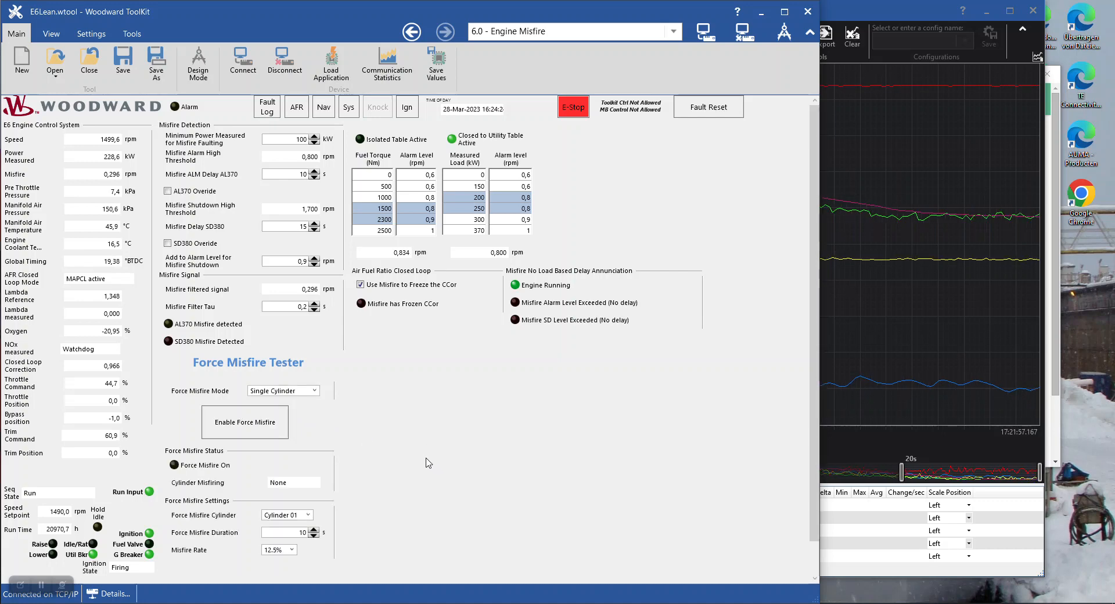
{"action": "left_click", "coordinate": [292, 550]}
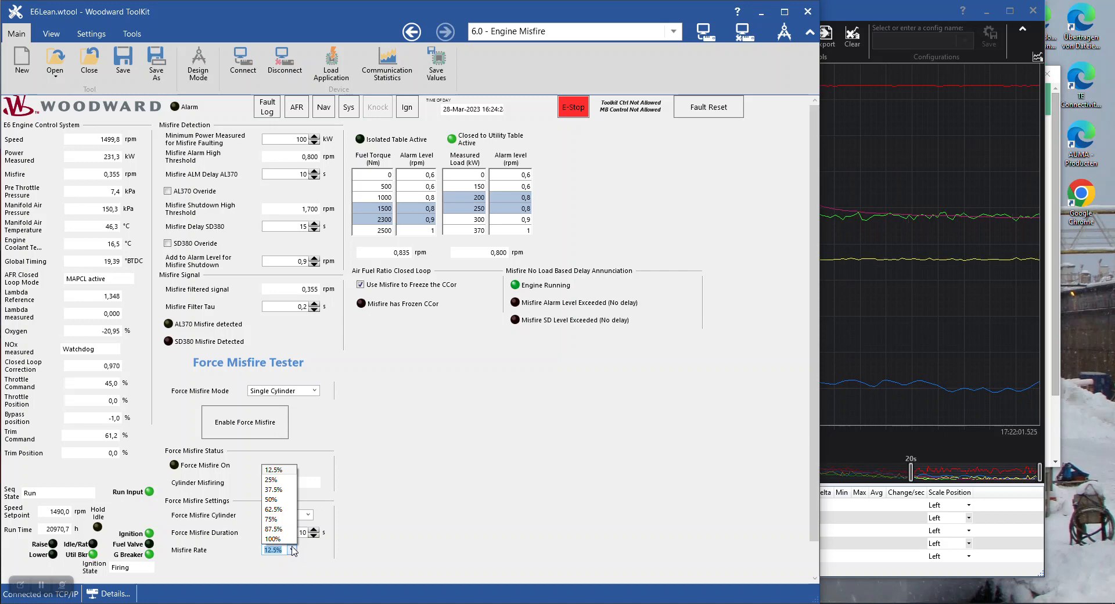
{"action": "left_click", "coordinate": [286, 499]}
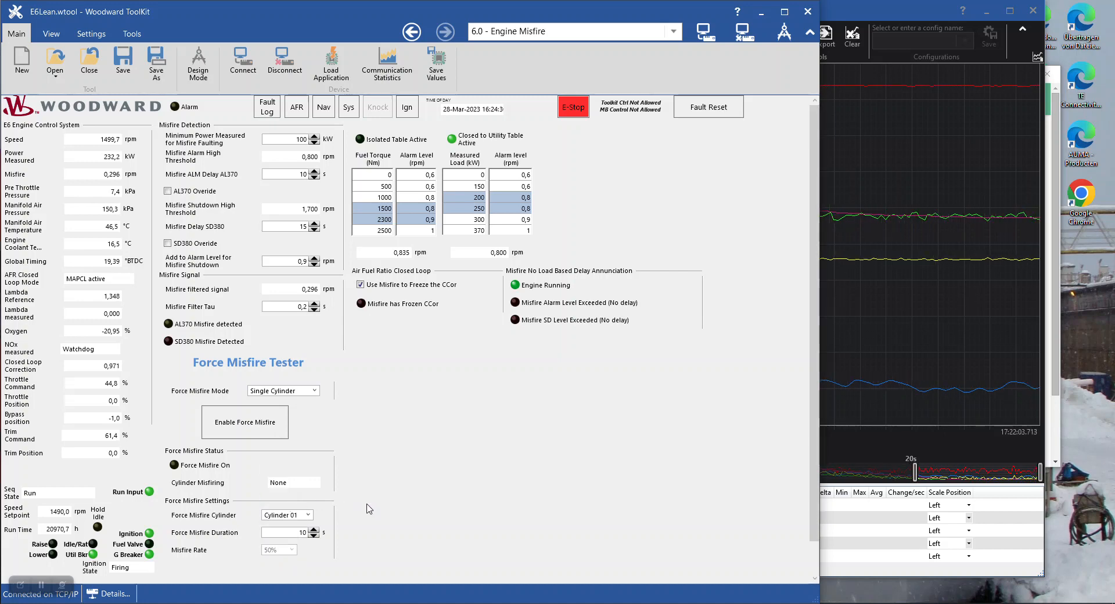
{"action": "double_click", "coordinate": [297, 532]}
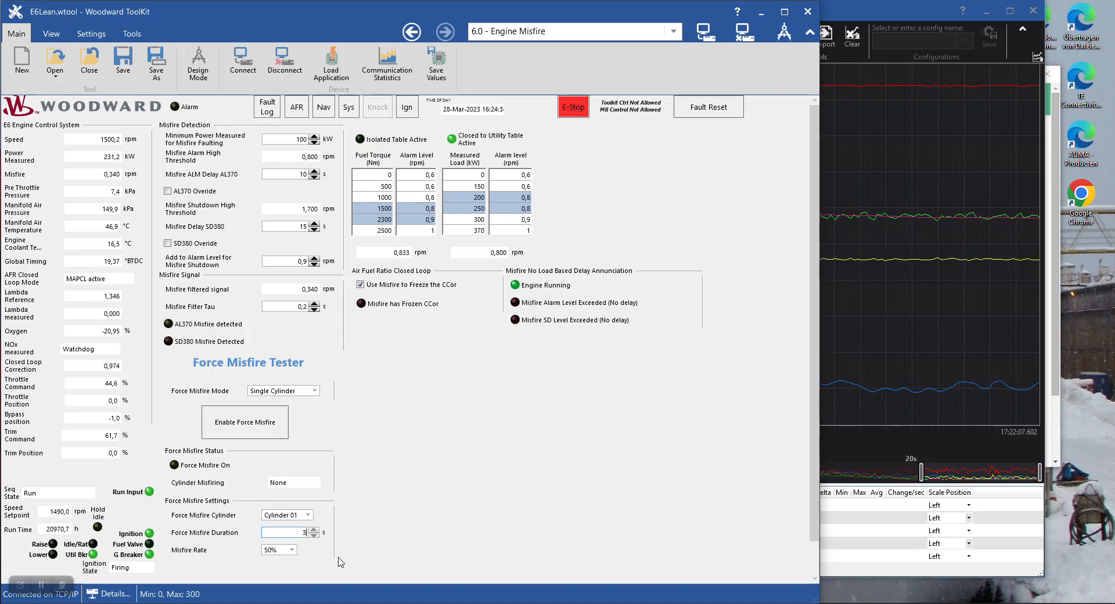
{"action": "left_click", "coordinate": [420, 499]}
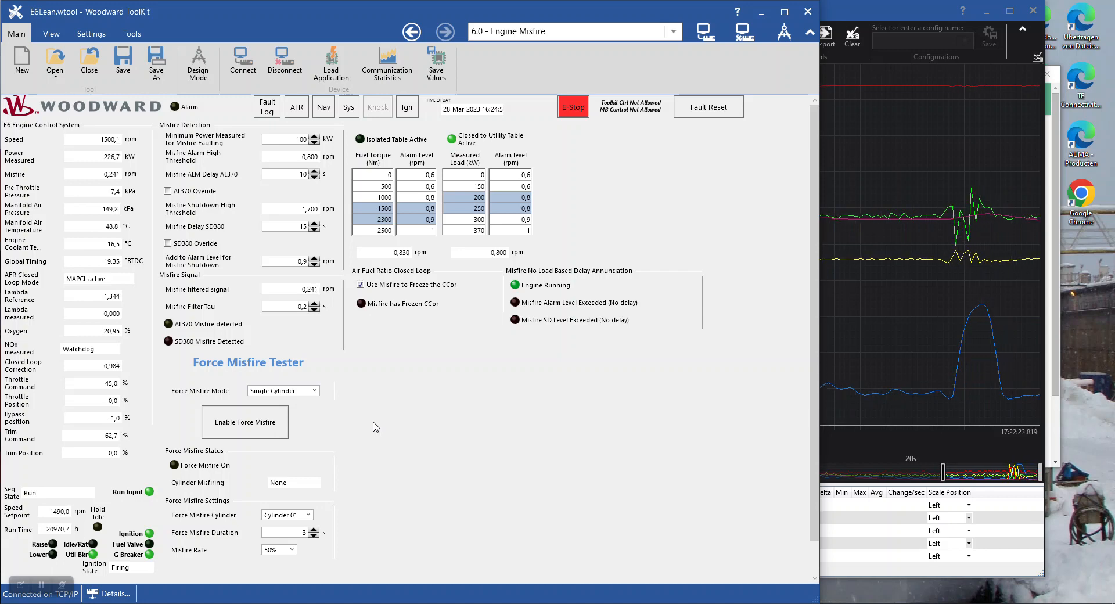
Raise the misfire rate to 100% and run the forced misfire on Cylinder 01
{"action": "left_click", "coordinate": [291, 549]}
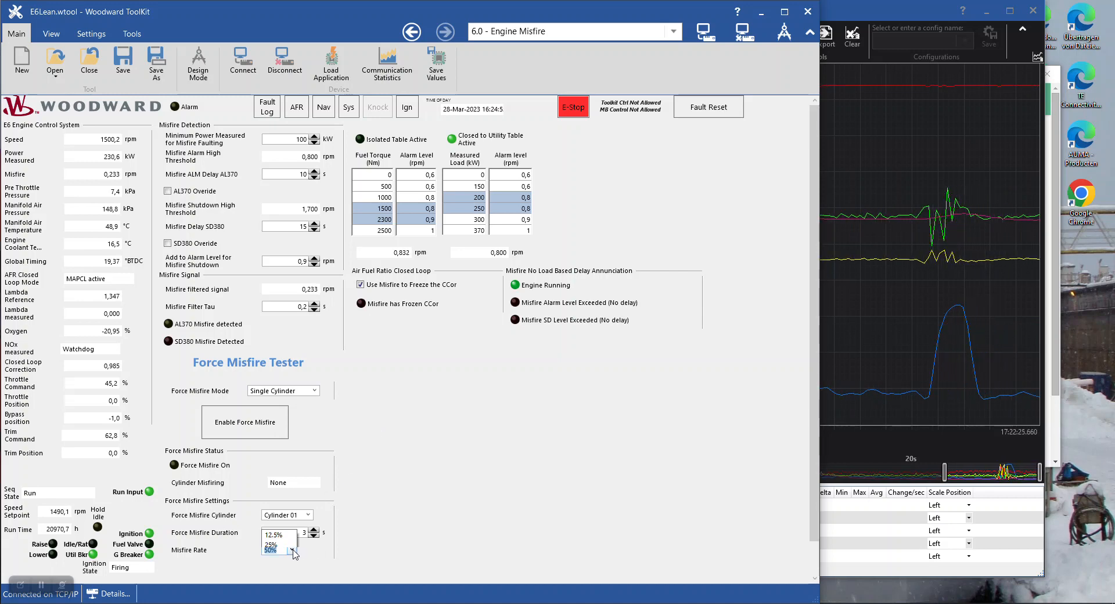
{"action": "left_click", "coordinate": [285, 538]}
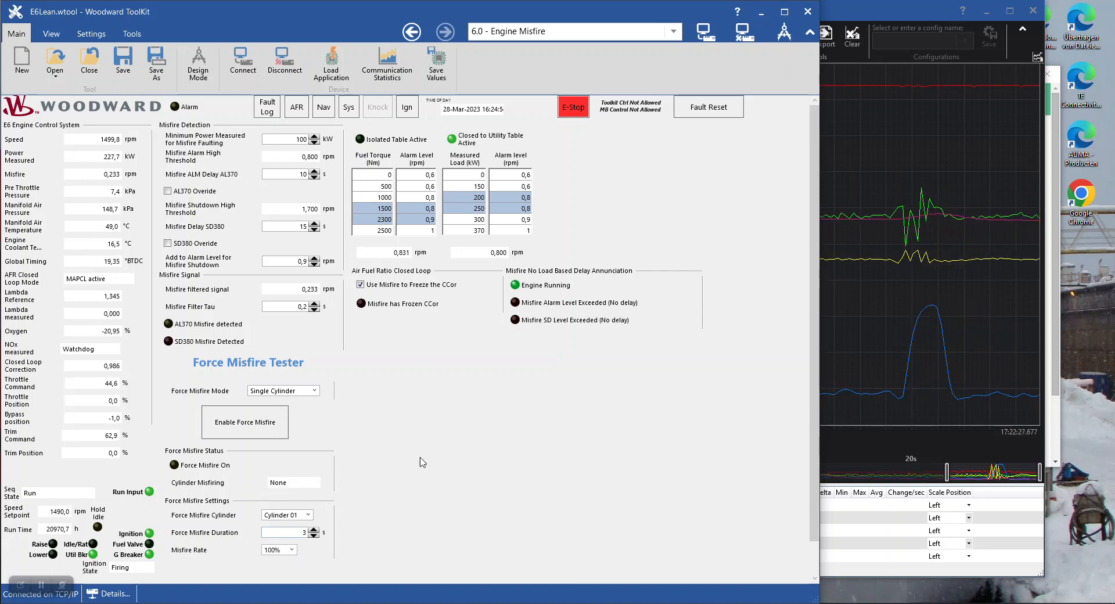
{"action": "left_click", "coordinate": [267, 430]}
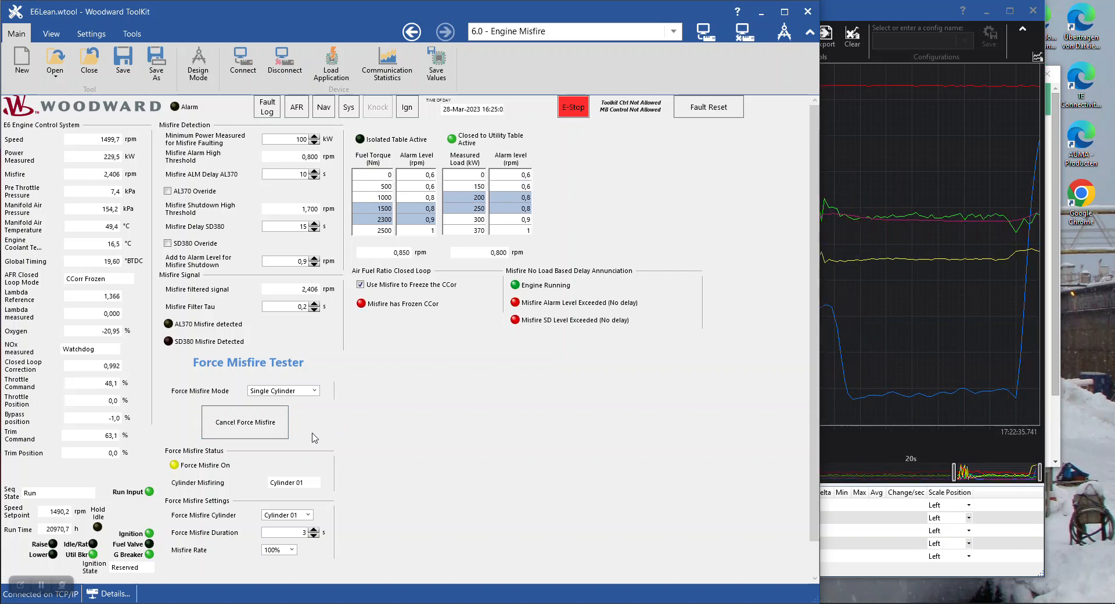
{"action": "left_click", "coordinate": [276, 436]}
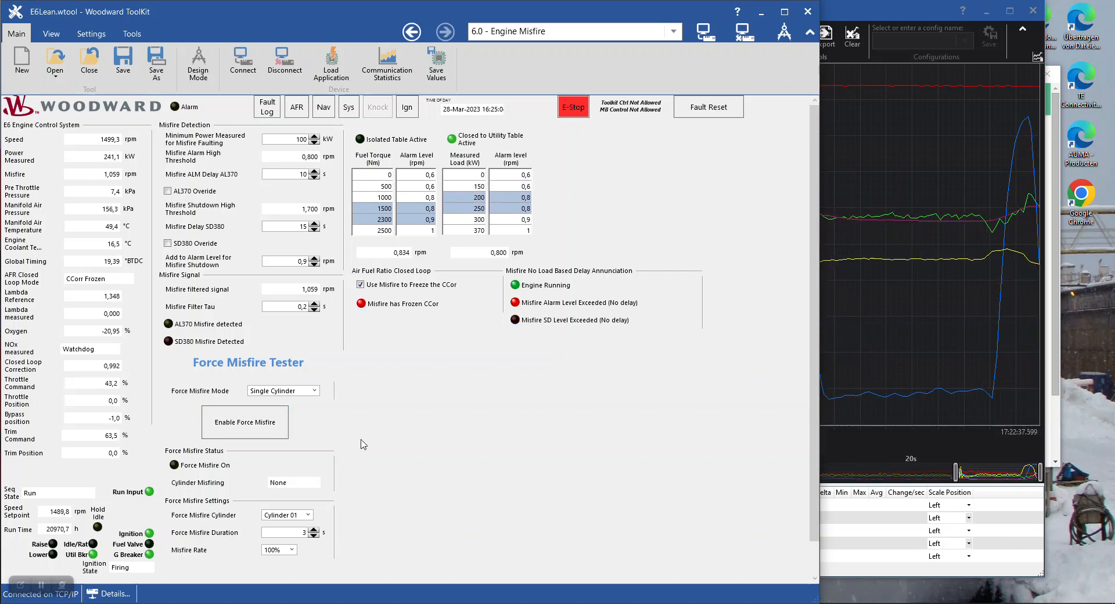
Maximize the Trending window and stop the trend recording
{"action": "left_click", "coordinate": [903, 361]}
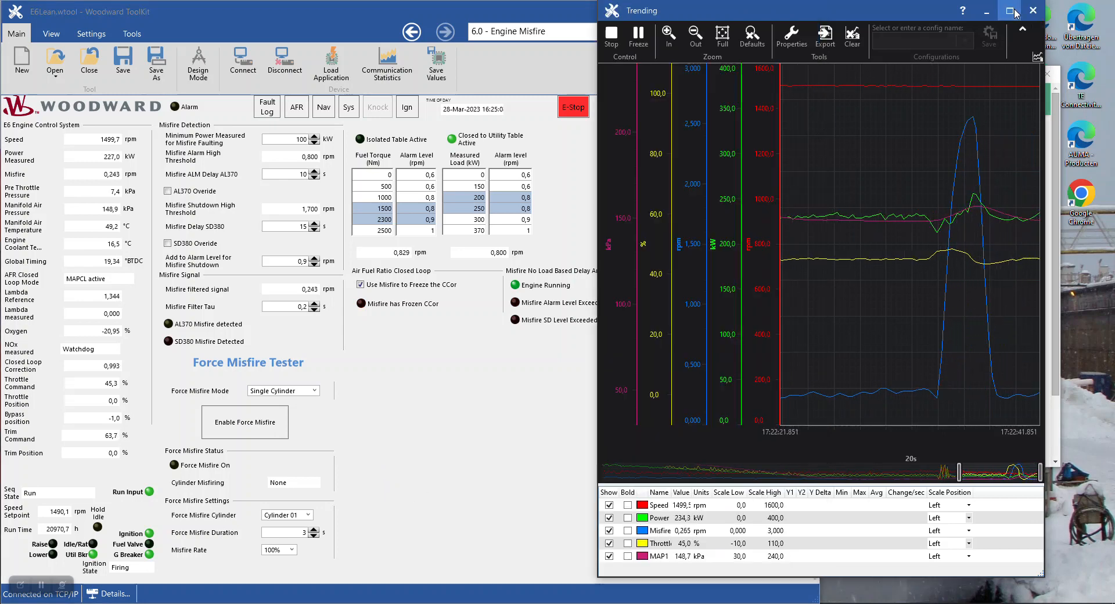
{"action": "left_click", "coordinate": [1008, 11]}
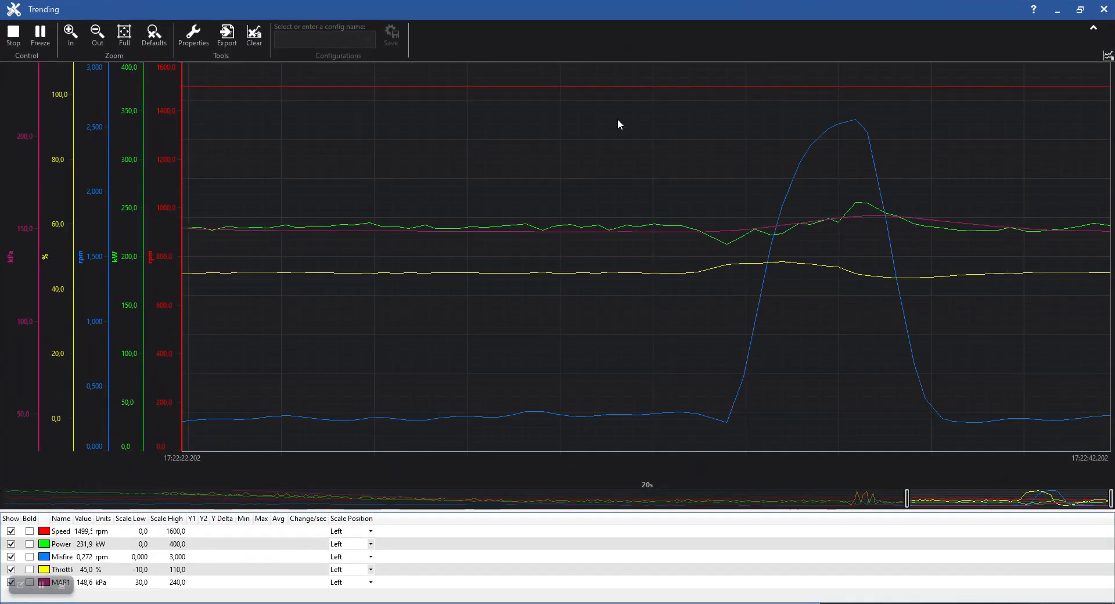
{"action": "left_click", "coordinate": [13, 36]}
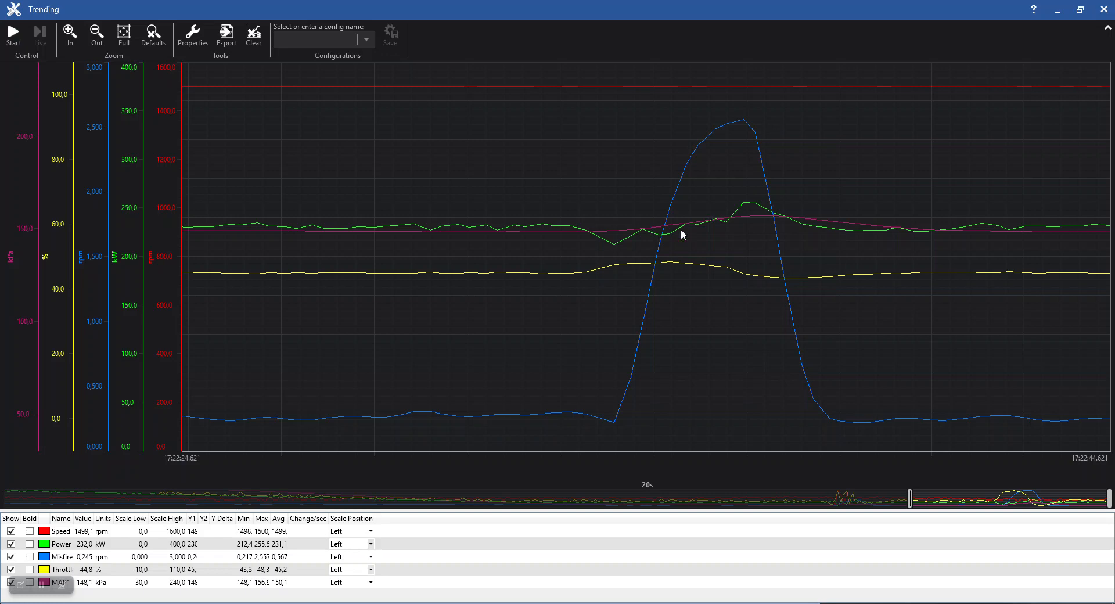
Widen the displayed trend range to about 39 s, and restart the trend recording in a restored Trending window
{"action": "left_click_drag", "start_coordinate": [910, 498], "coordinate": [722, 466]}
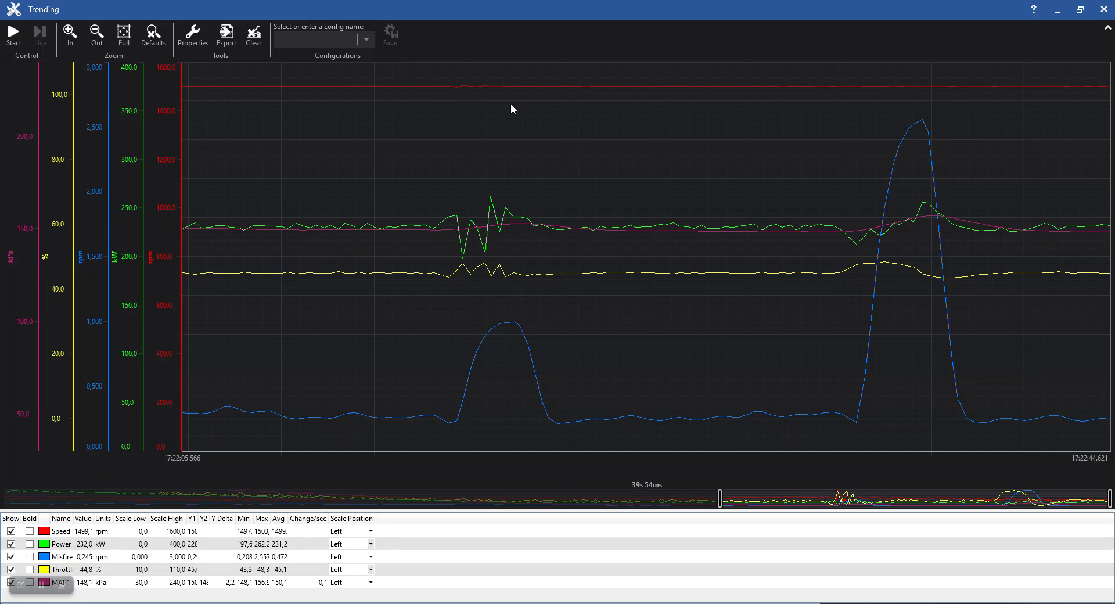
{"action": "left_click", "coordinate": [13, 33]}
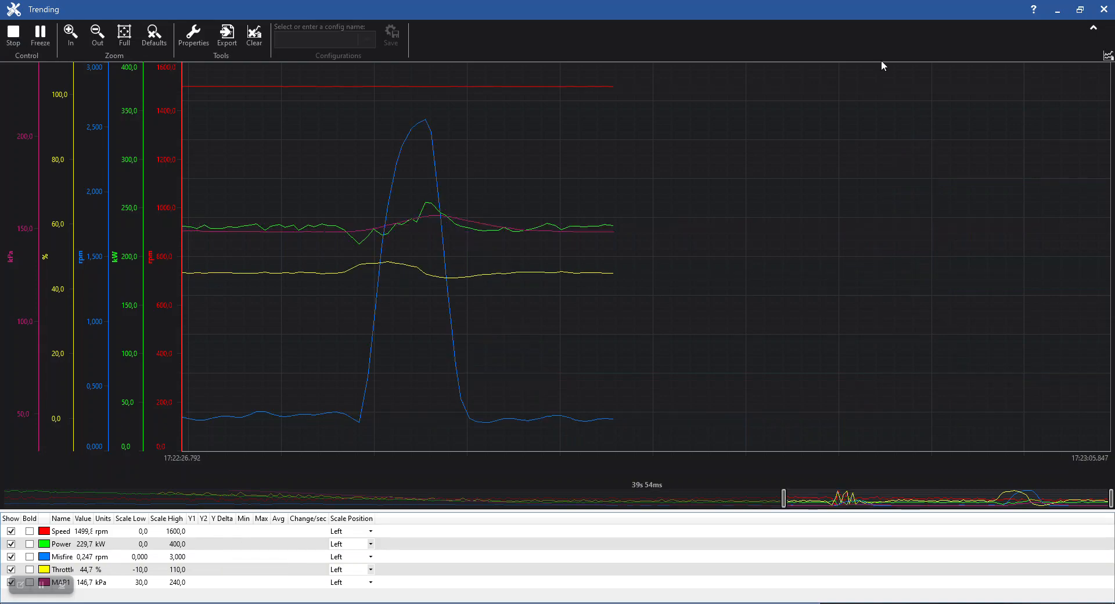
{"action": "left_click", "coordinate": [1080, 16]}
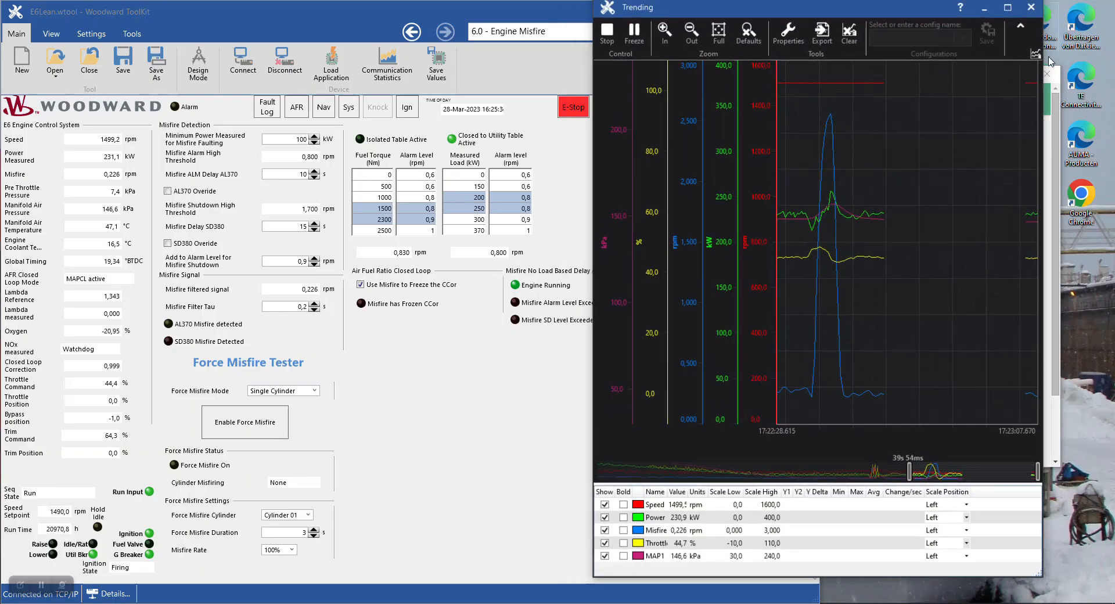
Set the misfire rate to 75% and run the forced misfire on Cylinder 01
{"action": "left_click", "coordinate": [282, 550]}
{"action": "left_click", "coordinate": [278, 519]}
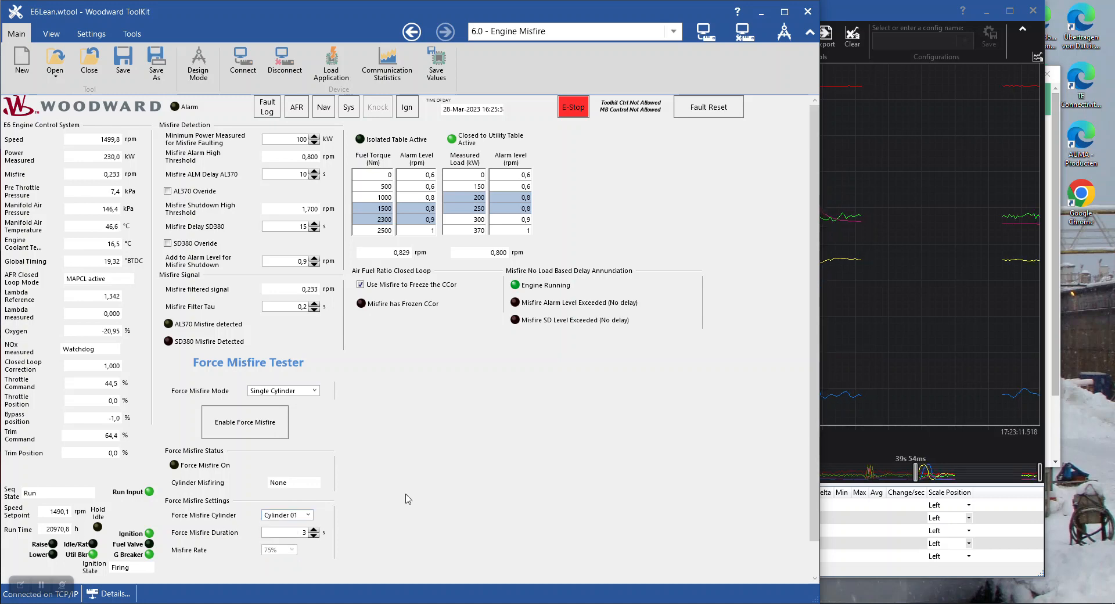
{"action": "left_click", "coordinate": [251, 422]}
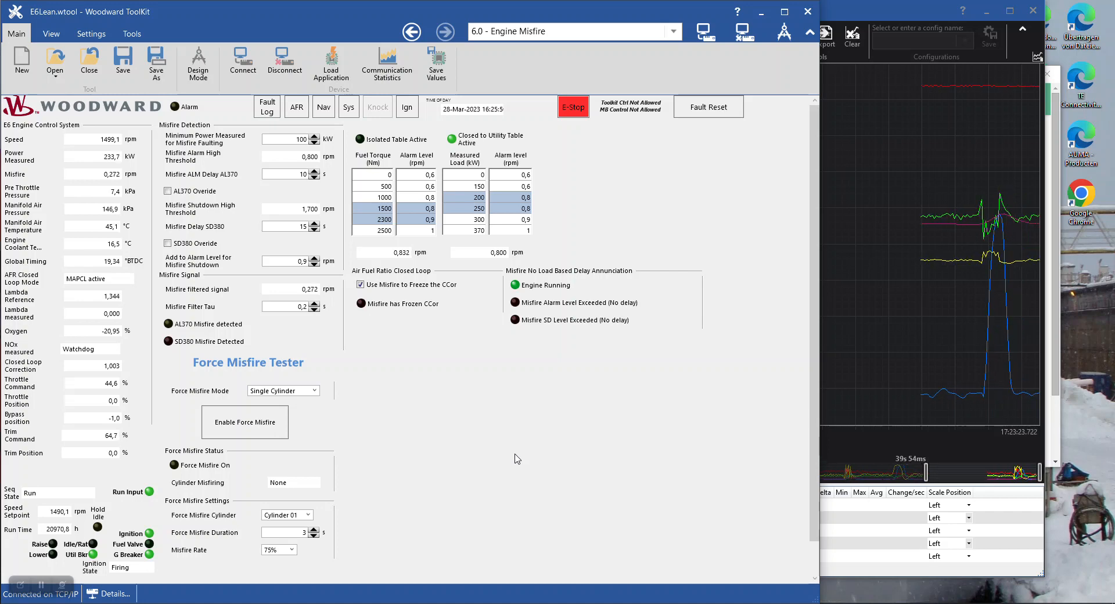
Set the misfire rate to 50%, select Cylinder 02 as the misfire cylinder, and run the forced misfire
{"action": "left_click", "coordinate": [287, 549]}
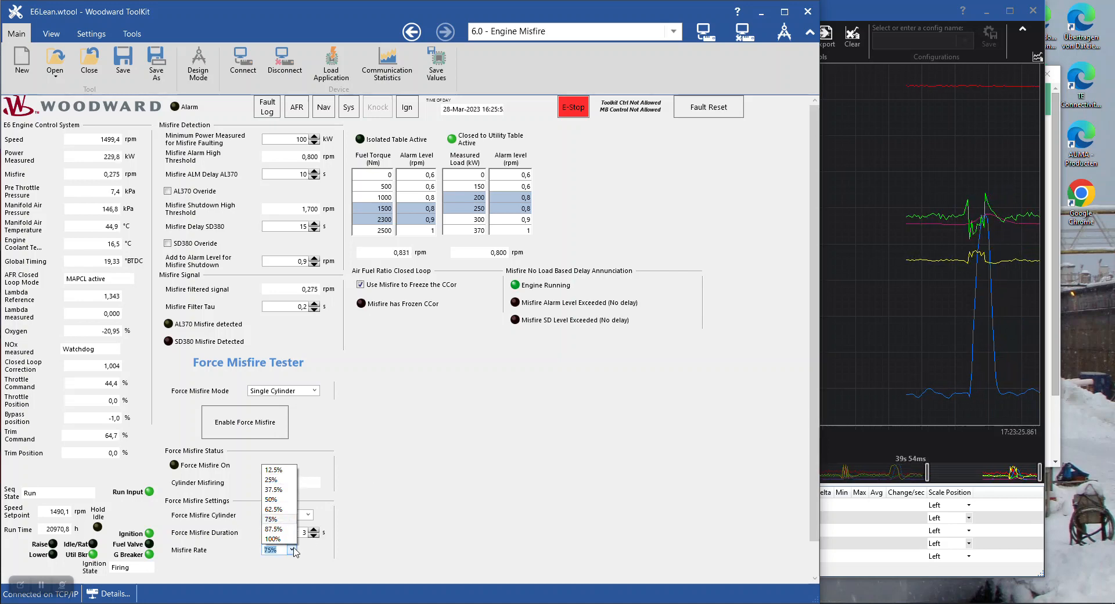
{"action": "left_click", "coordinate": [273, 499]}
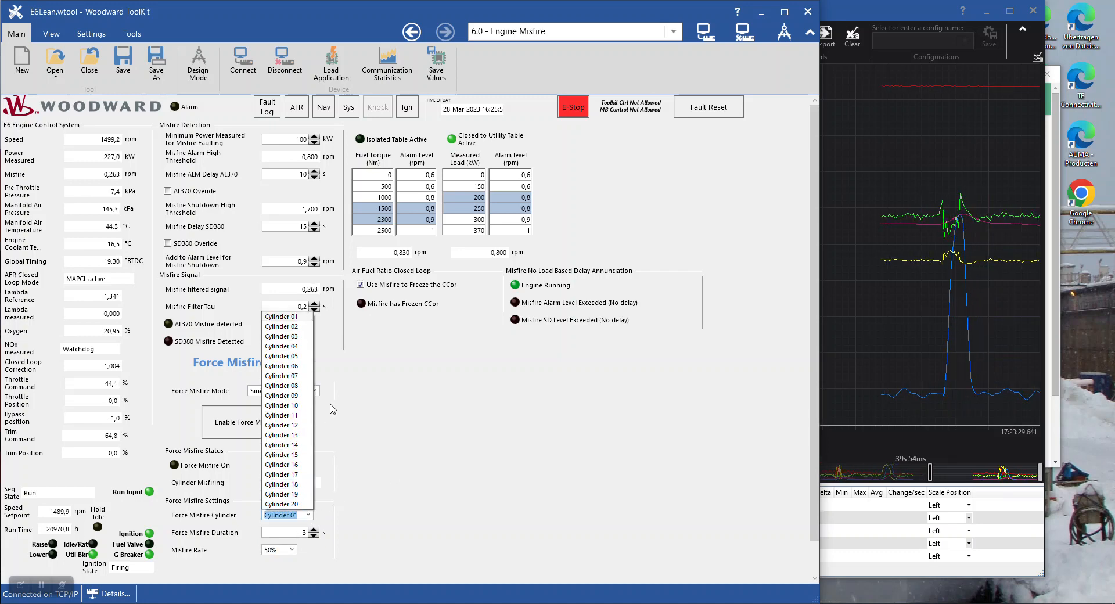
{"action": "left_click", "coordinate": [283, 326]}
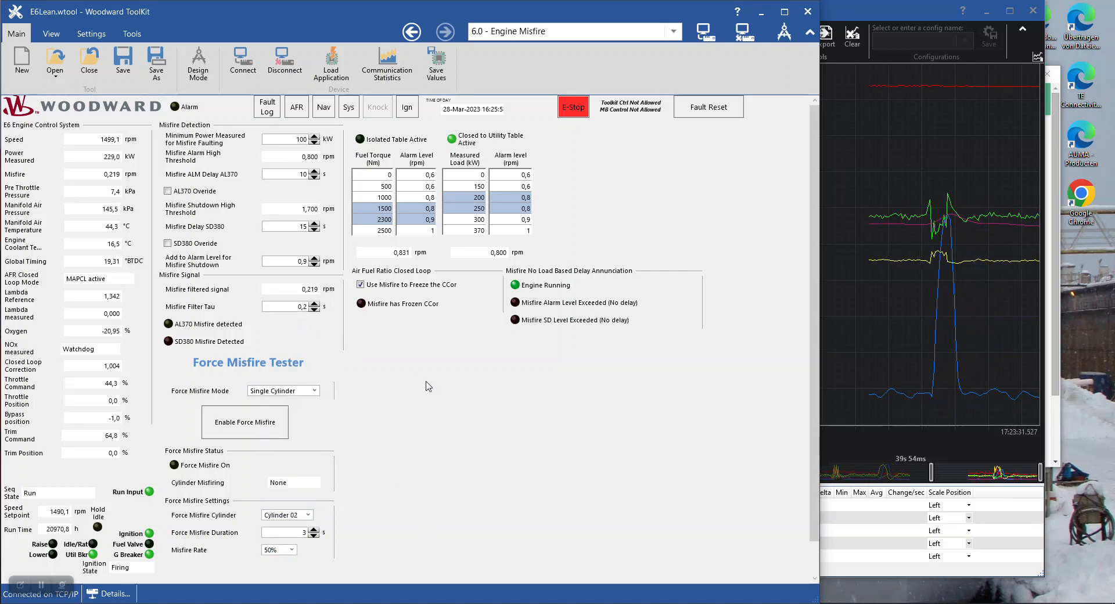
{"action": "left_click", "coordinate": [258, 424]}
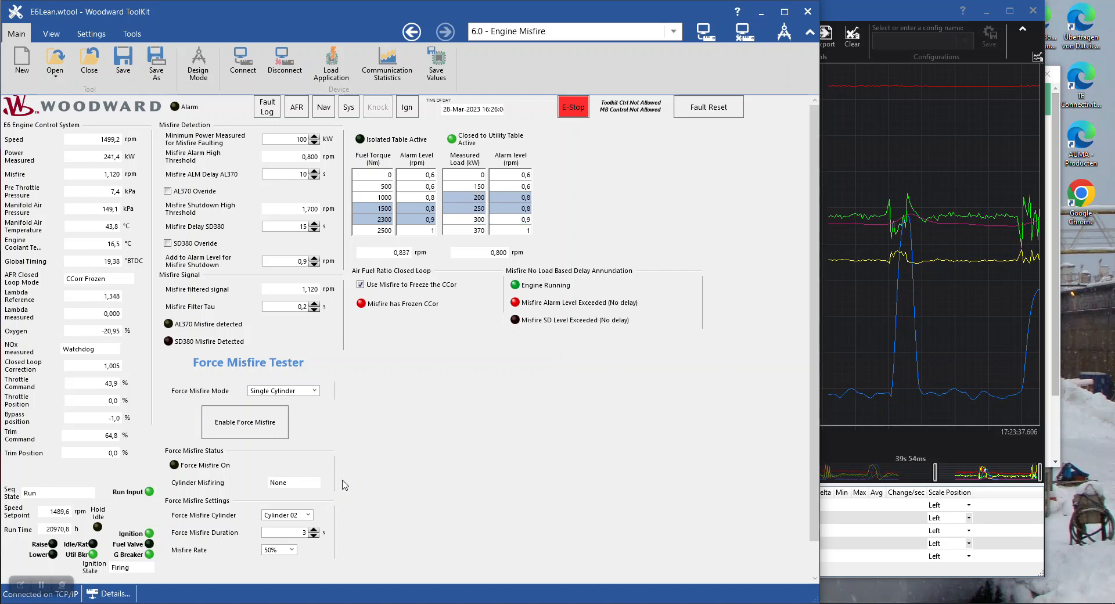
Raise the misfire rate to 75% and run the forced misfire on Cylinder 02
{"action": "left_click", "coordinate": [292, 549]}
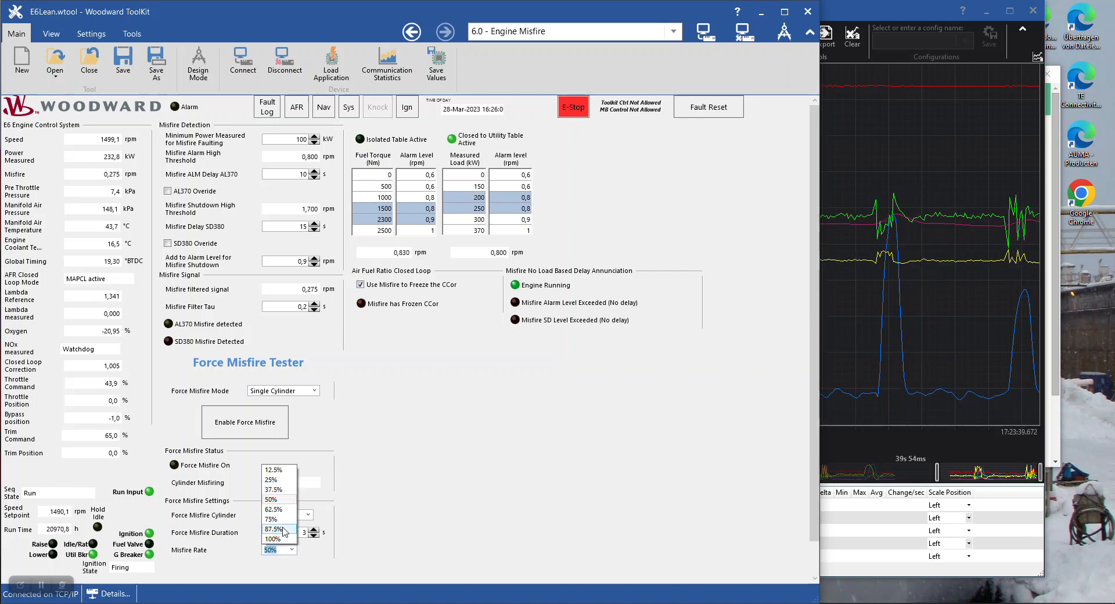
{"action": "left_click", "coordinate": [282, 518]}
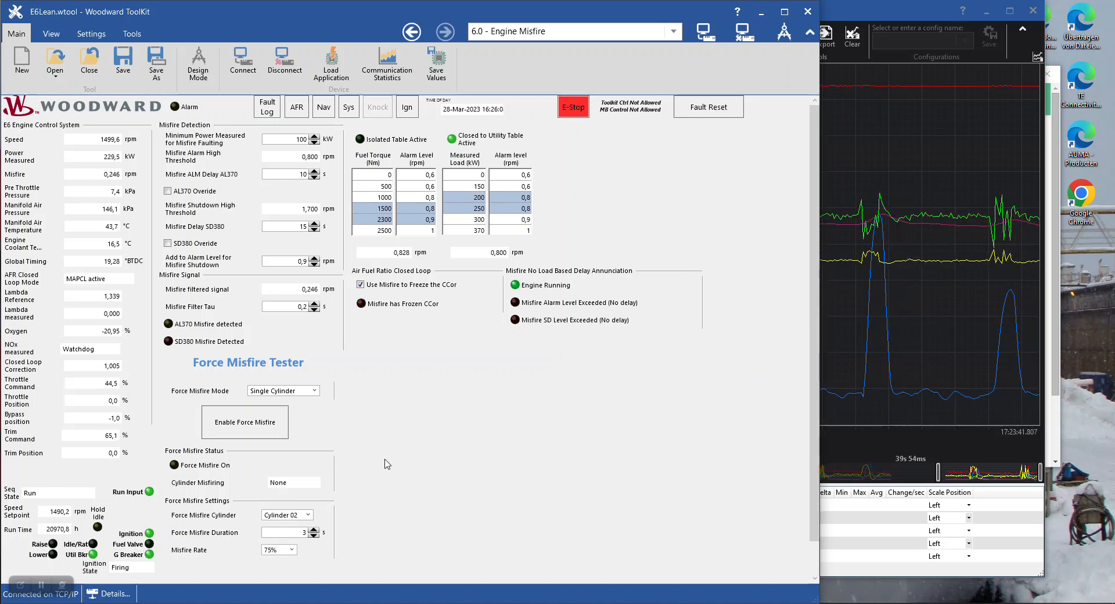
{"action": "left_click", "coordinate": [261, 423]}
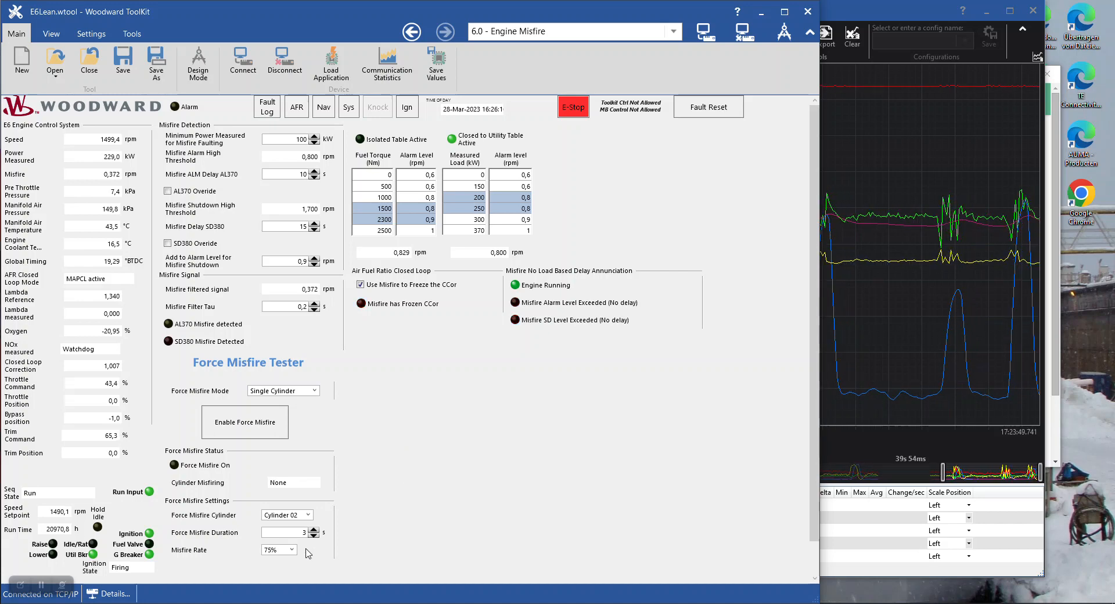
Raise the misfire rate to 100% and run the forced misfire on Cylinder 02
{"action": "left_click", "coordinate": [285, 549]}
{"action": "left_click", "coordinate": [285, 539]}
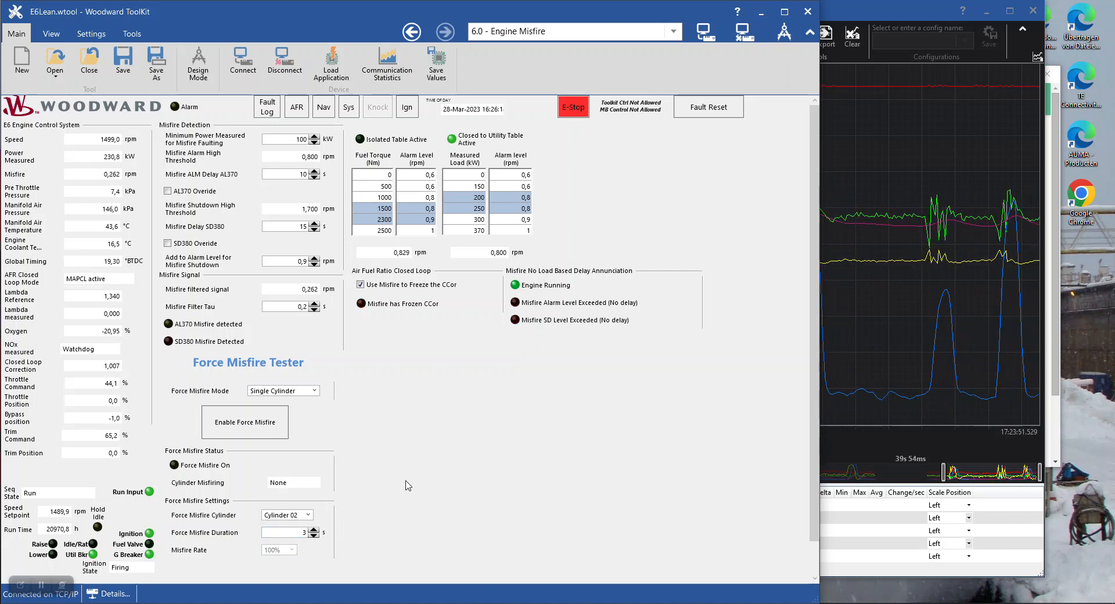
{"action": "left_click", "coordinate": [262, 426]}
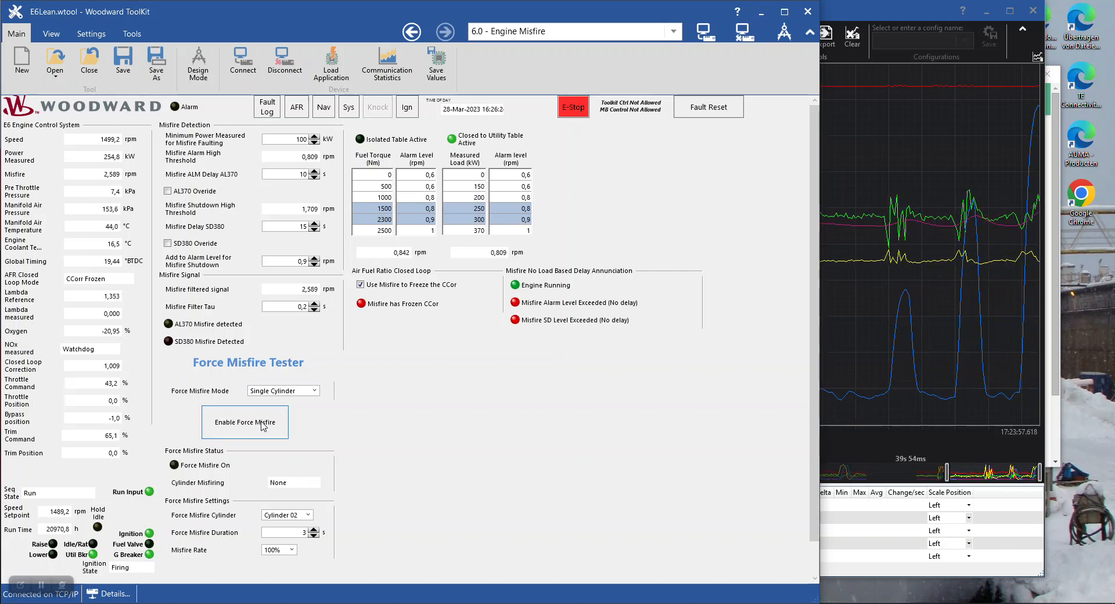
Freeze the maximized trend to examine the Cylinder 02 misfires at each rate, and resume live trending in the restored window
{"action": "left_click", "coordinate": [1009, 10]}
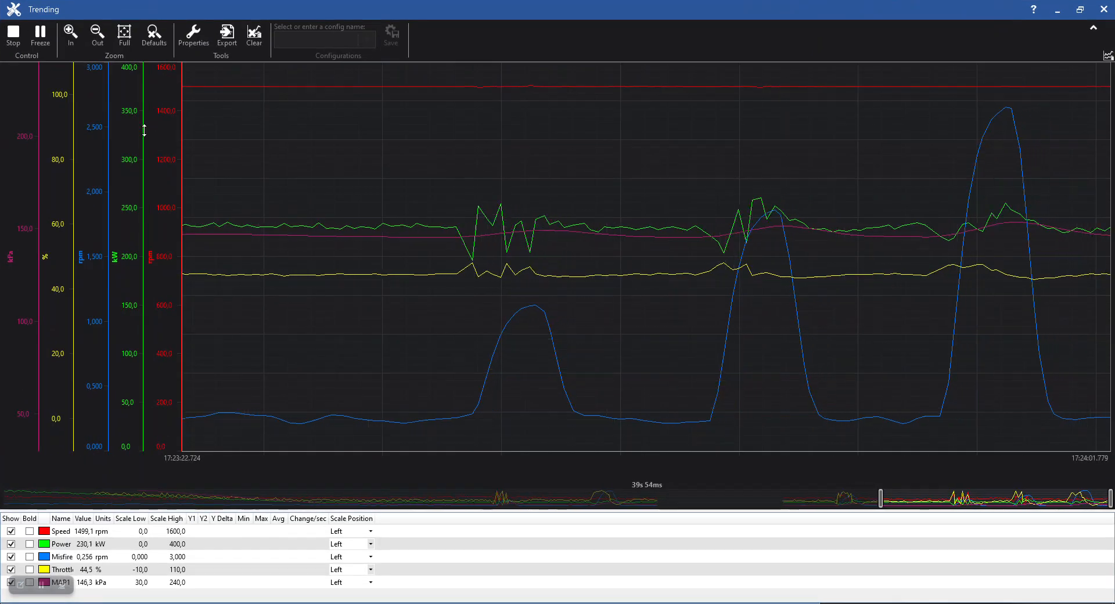
{"action": "left_click", "coordinate": [41, 36]}
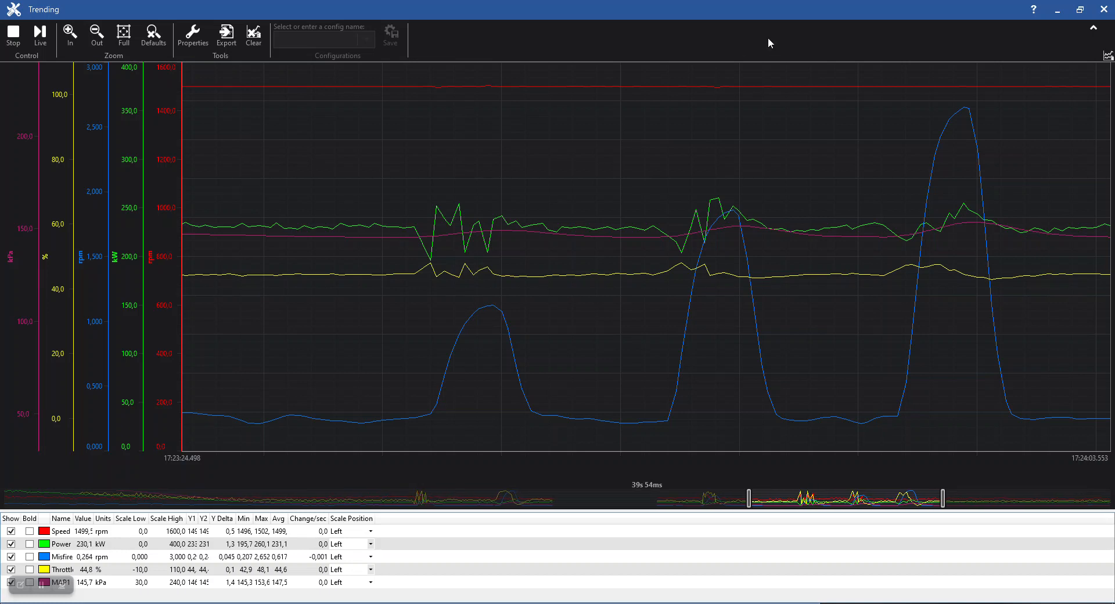
{"action": "left_click", "coordinate": [1060, 10]}
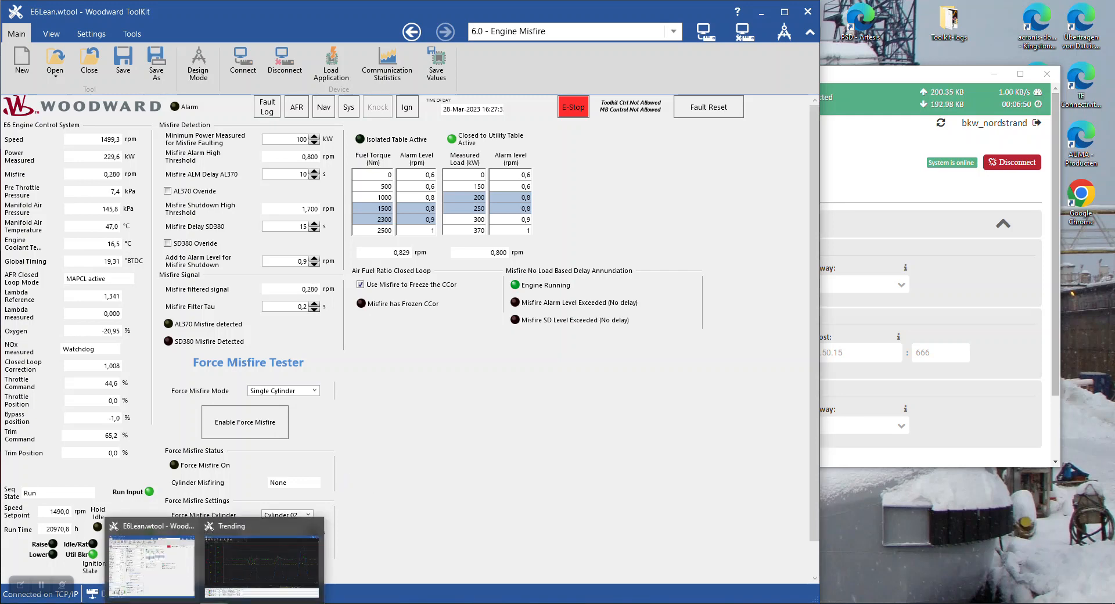
{"action": "left_click", "coordinate": [230, 575]}
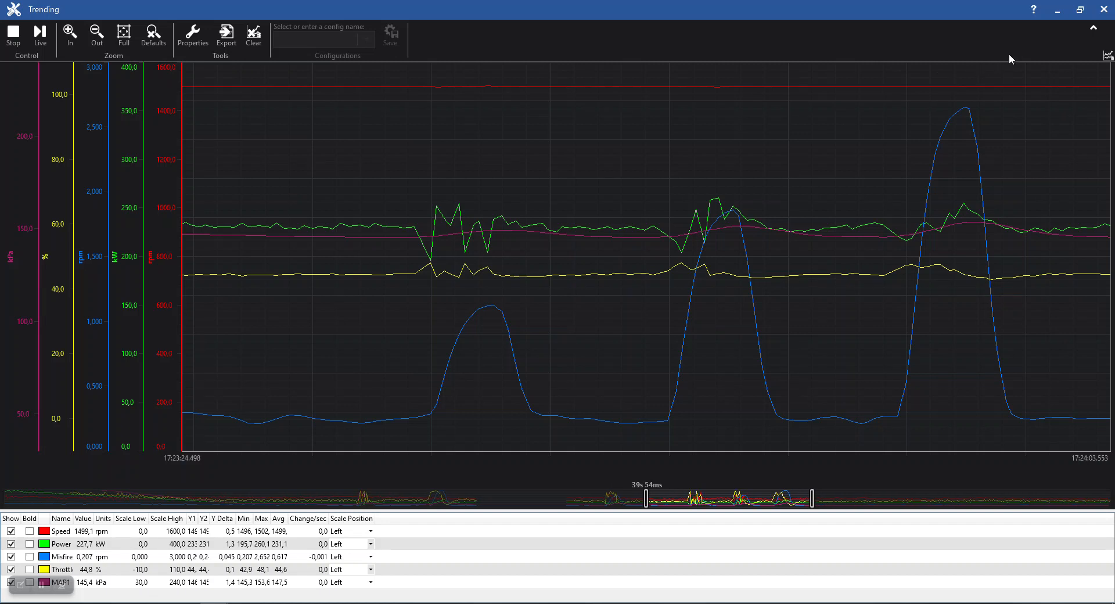
{"action": "left_click", "coordinate": [40, 36]}
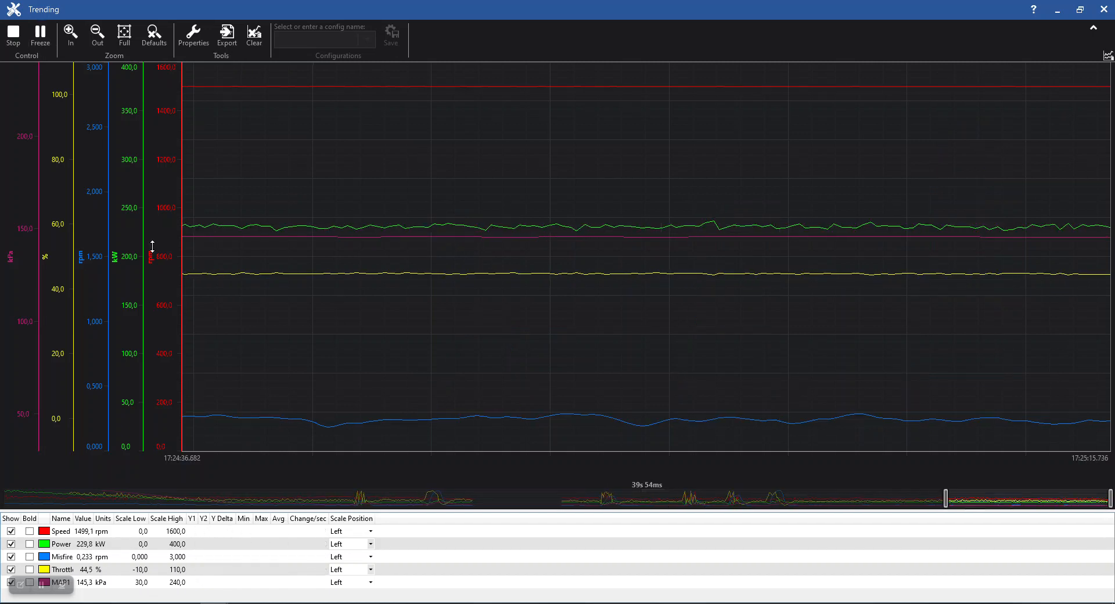
{"action": "left_click", "coordinate": [1079, 9]}
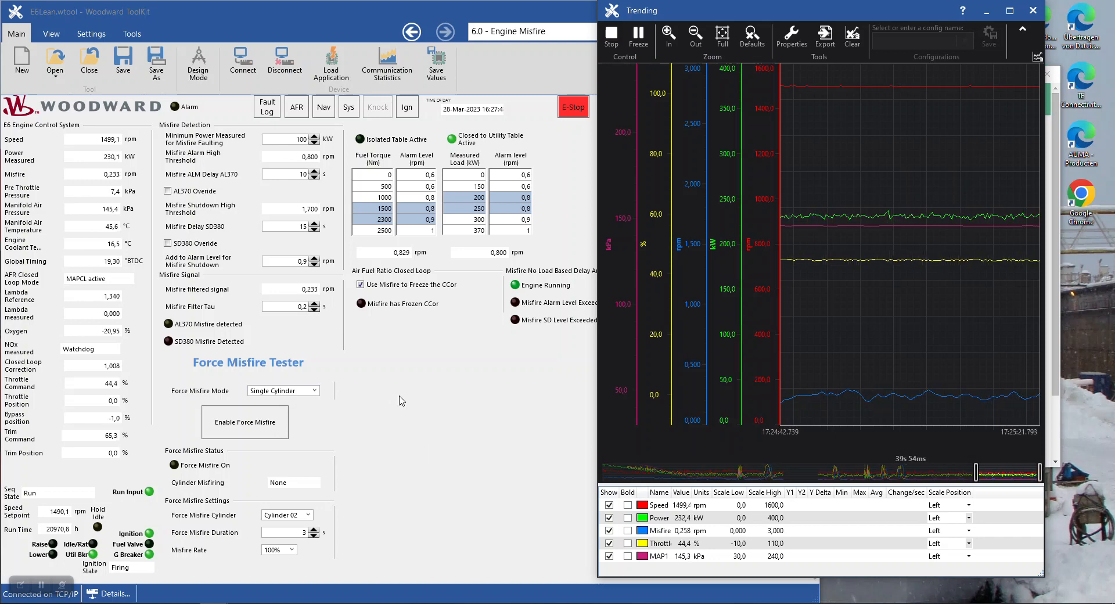
Switch the misfire cylinder to Cylinder 03, set the misfire rate to 50%, and run the forced misfire
{"action": "left_click", "coordinate": [308, 515]}
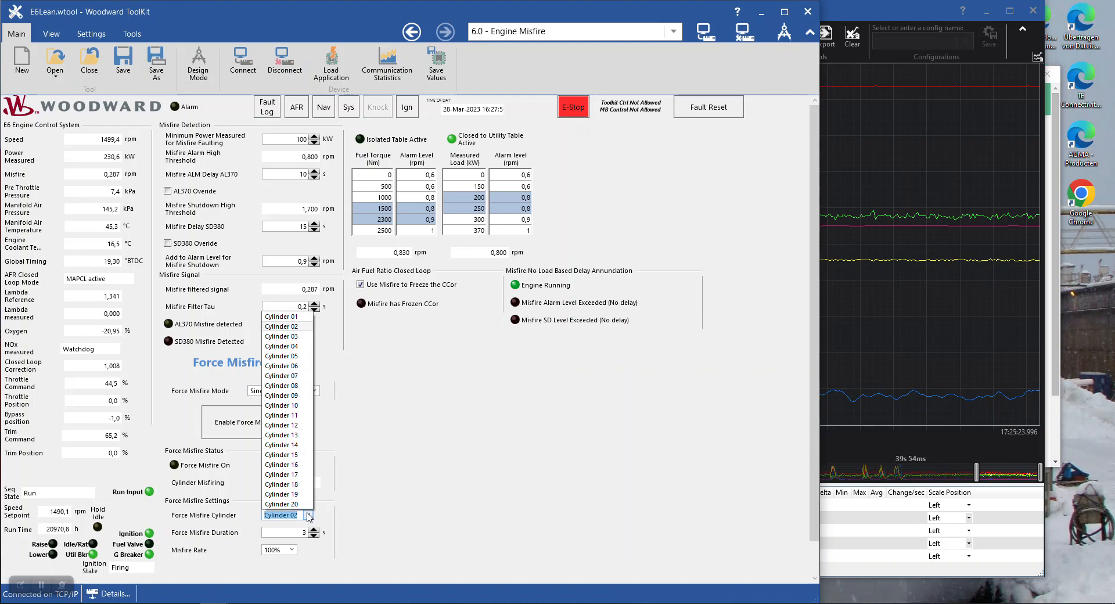
{"action": "left_click", "coordinate": [307, 336]}
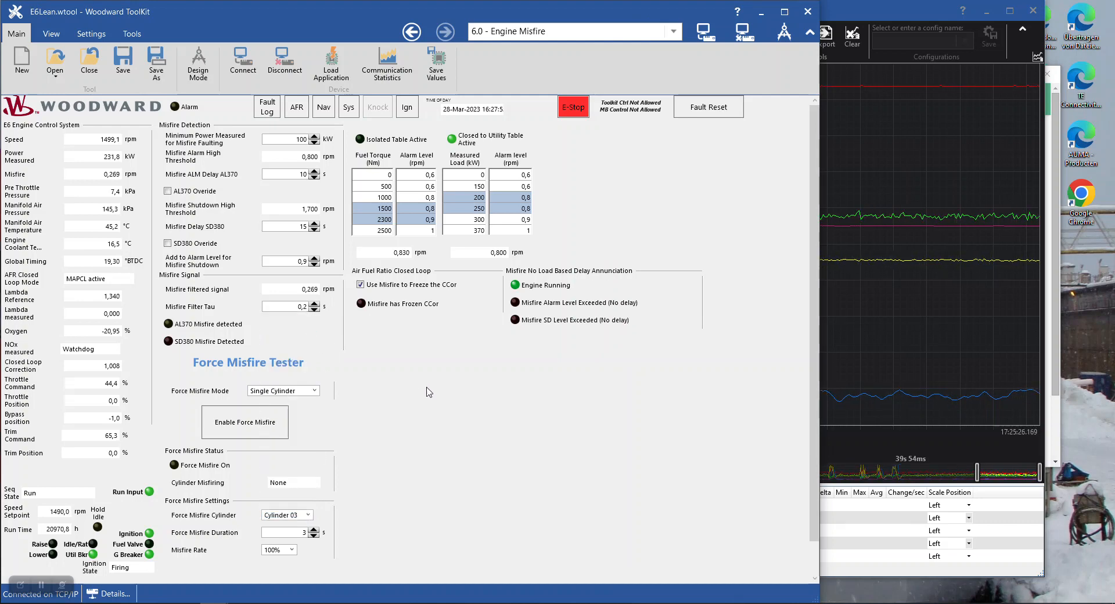
{"action": "left_click", "coordinate": [292, 549]}
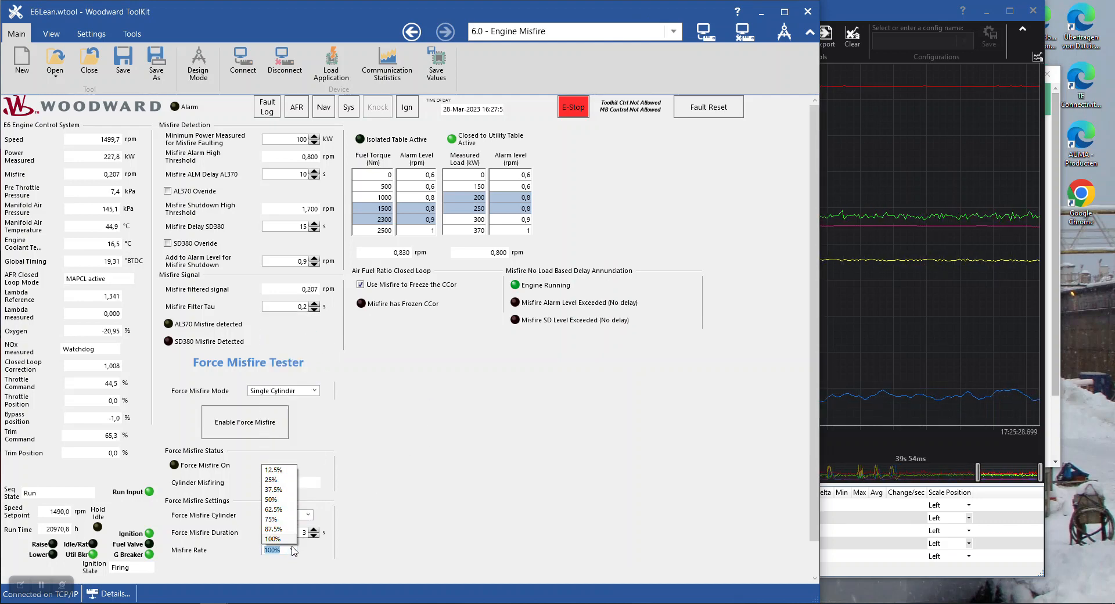
{"action": "left_click", "coordinate": [290, 500]}
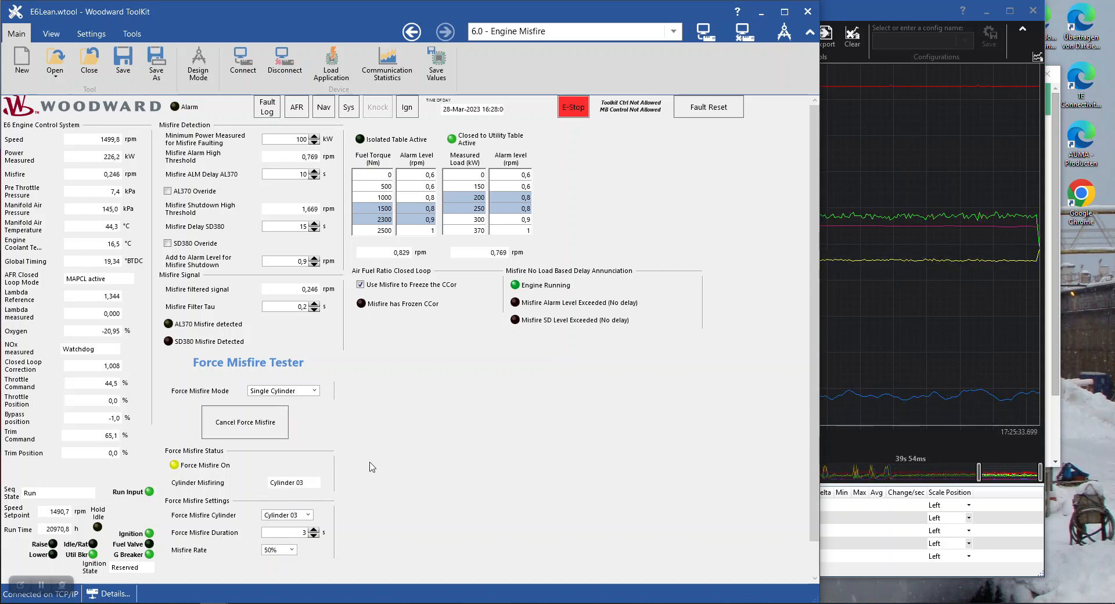
Raise the misfire rate to 75% and run the forced misfire on Cylinder 03
{"action": "left_click", "coordinate": [293, 553]}
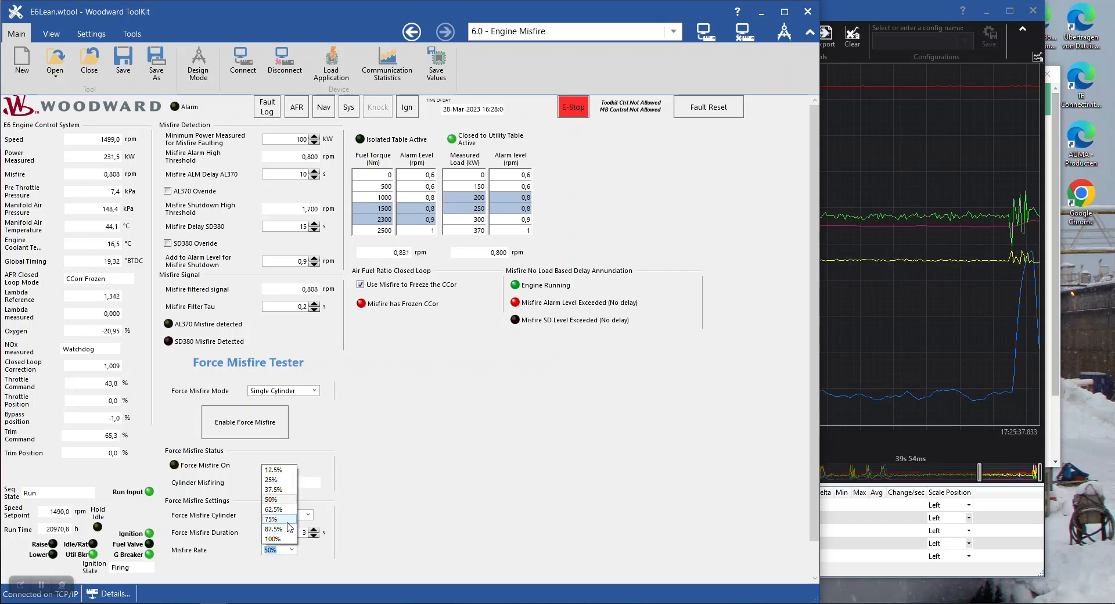
{"action": "left_click", "coordinate": [289, 525]}
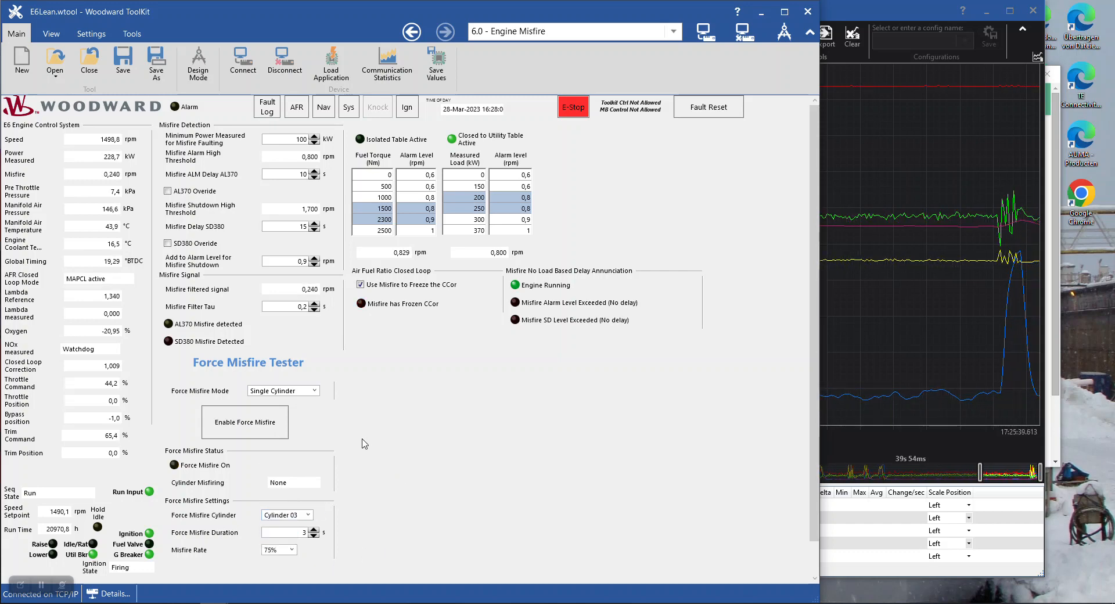
{"action": "left_click", "coordinate": [259, 426]}
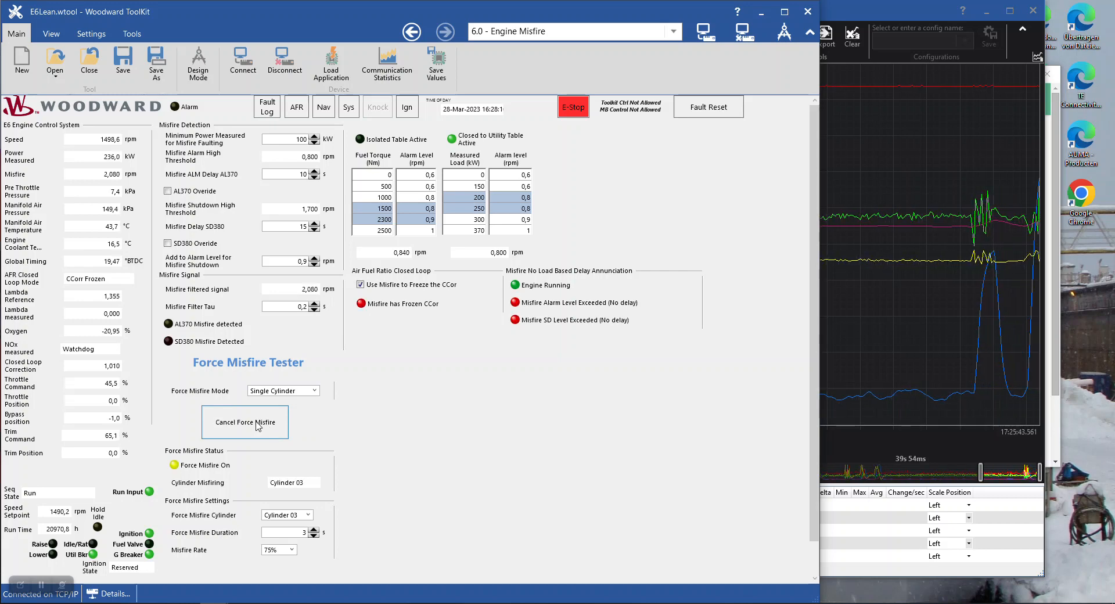
Raise the misfire rate to 100% and run the forced misfire on Cylinder 03
{"action": "left_click", "coordinate": [292, 550]}
{"action": "left_click", "coordinate": [276, 540]}
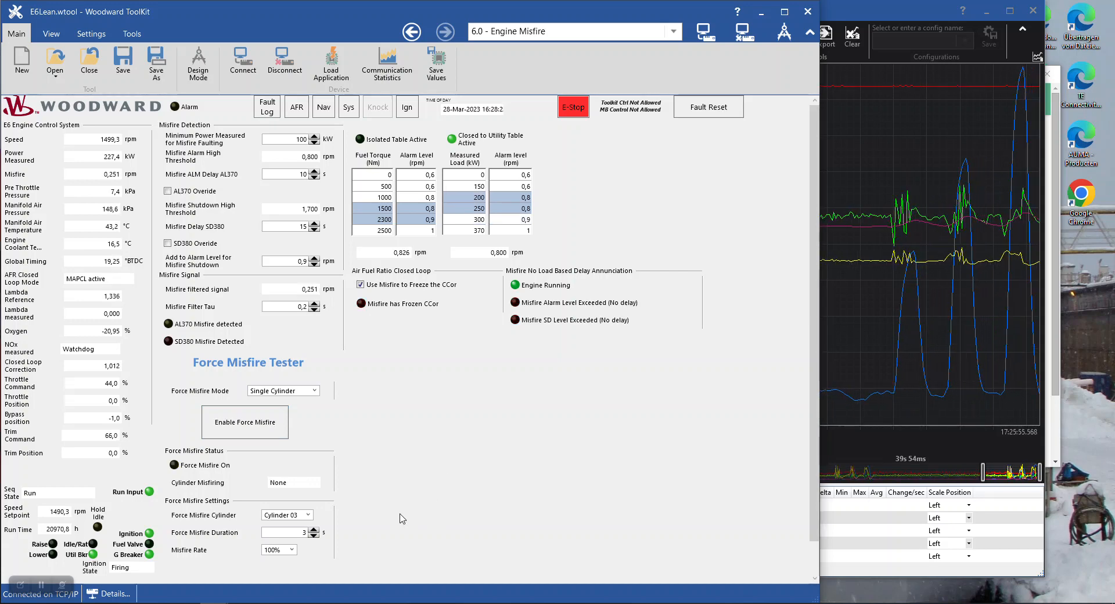
Switch the misfire cylinder to Cylinder 04, set the misfire rate to 50%, and run the forced misfire
{"action": "left_click", "coordinate": [308, 515]}
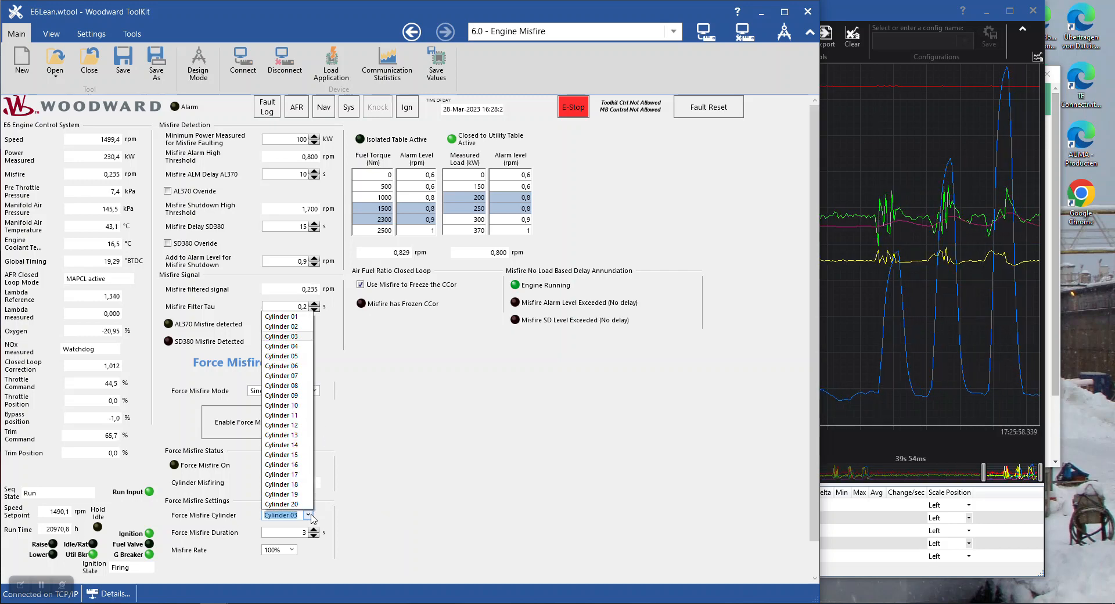
{"action": "left_click", "coordinate": [301, 347]}
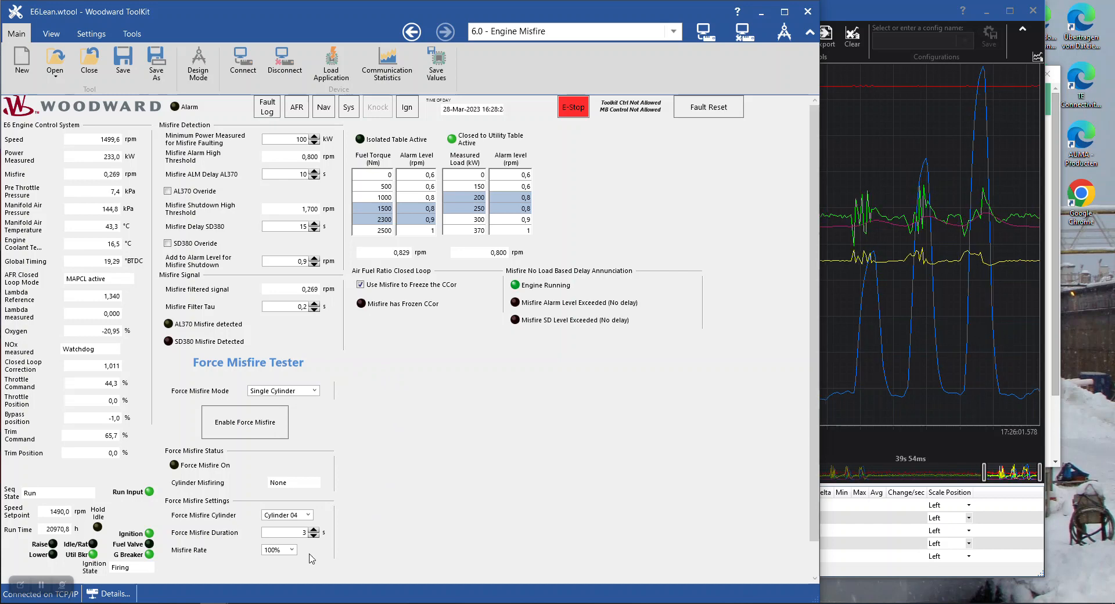
{"action": "left_click", "coordinate": [292, 549]}
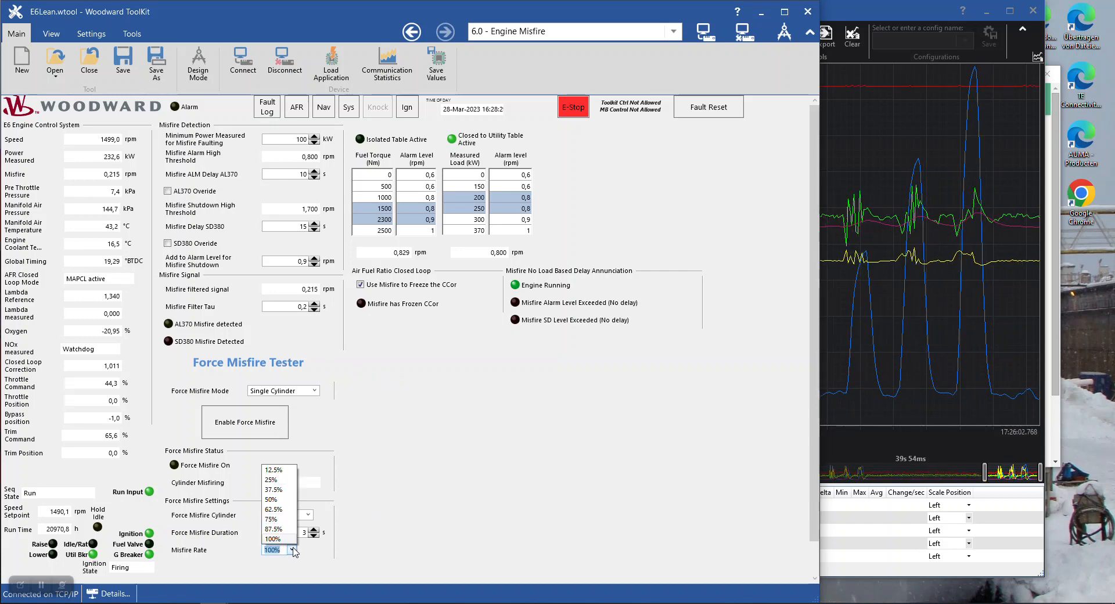
{"action": "left_click", "coordinate": [271, 499]}
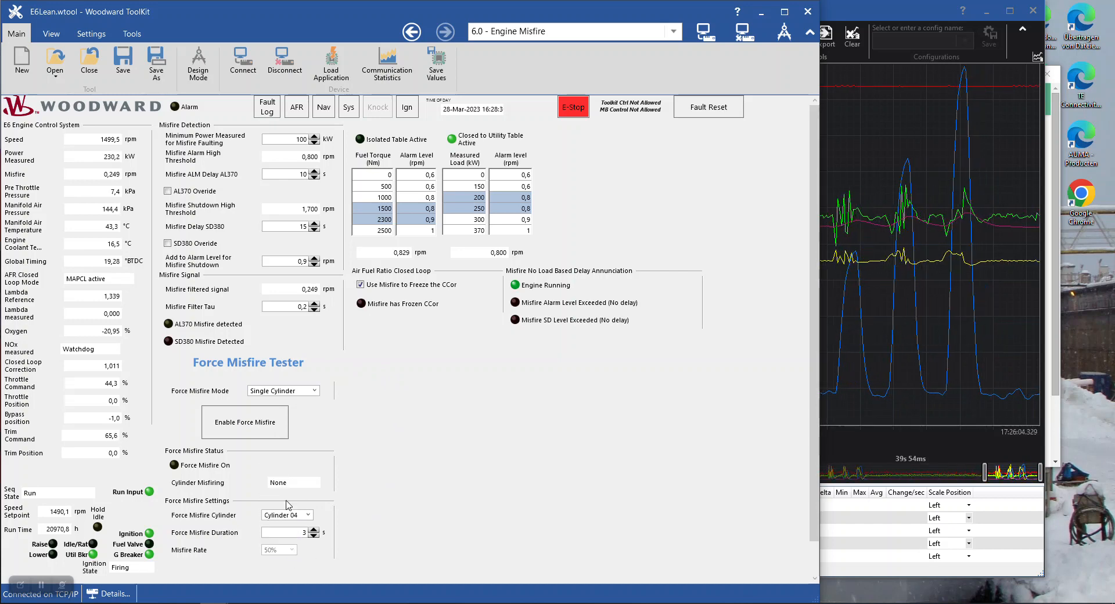
{"action": "left_click", "coordinate": [260, 423]}
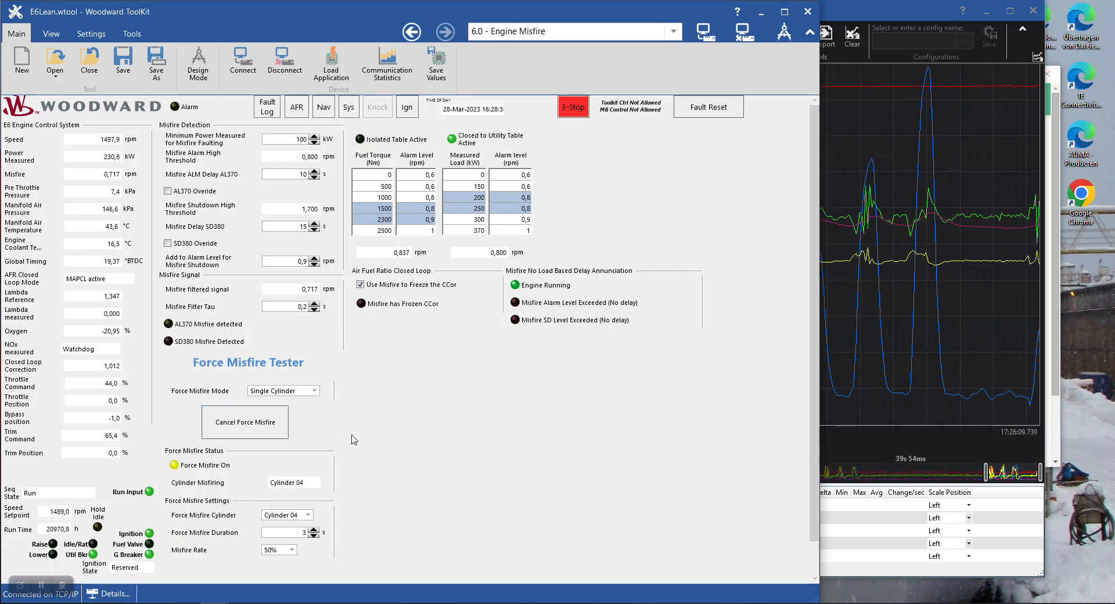
Raise the misfire rate to 75% and run the forced misfire on Cylinder 04
{"action": "left_click", "coordinate": [288, 549]}
{"action": "left_click", "coordinate": [286, 518]}
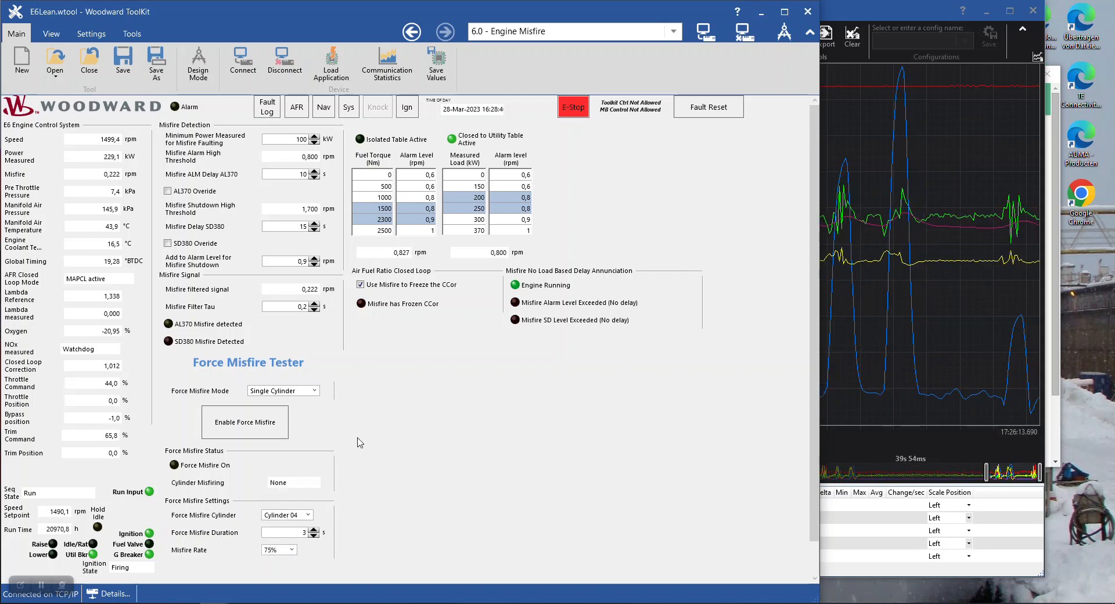
{"action": "left_click", "coordinate": [250, 426]}
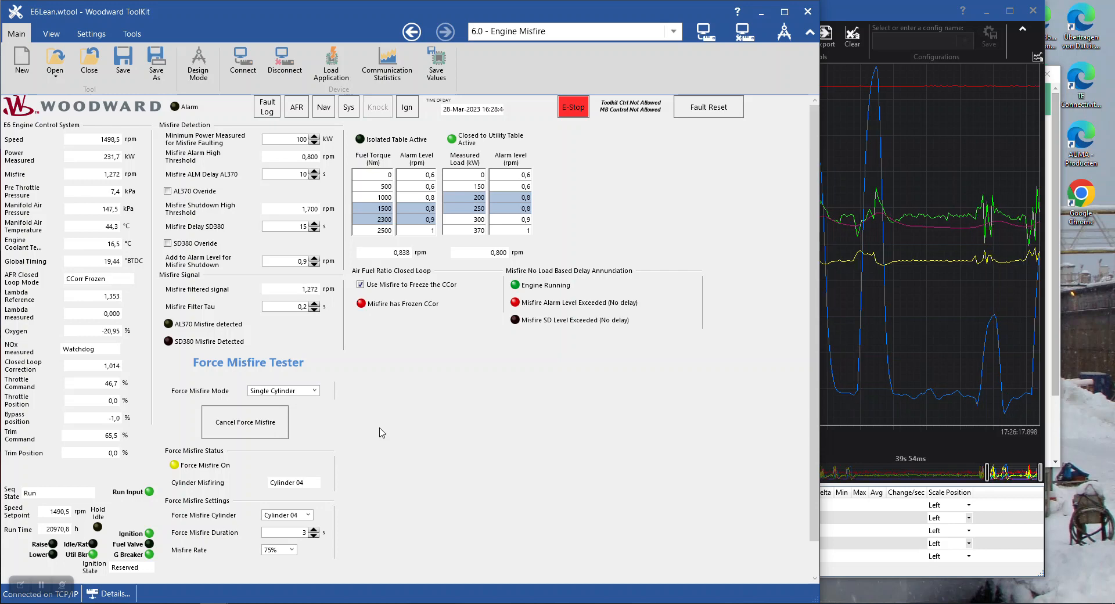
Raise the misfire rate to 100% and run the forced misfire on Cylinder 04
{"action": "left_click", "coordinate": [292, 549]}
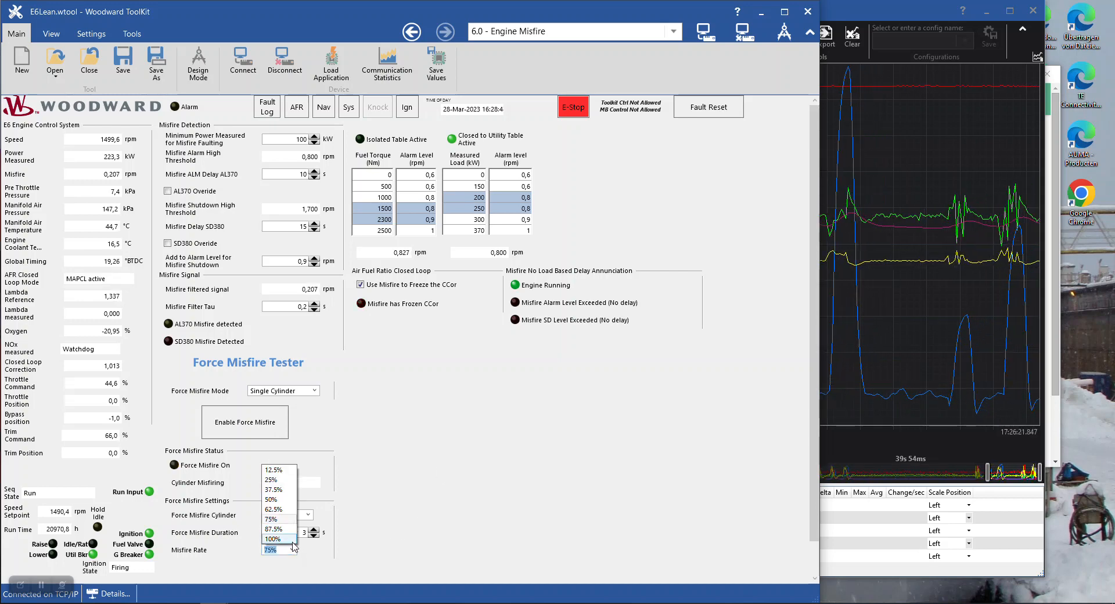
{"action": "left_click", "coordinate": [292, 547]}
{"action": "left_click", "coordinate": [272, 424]}
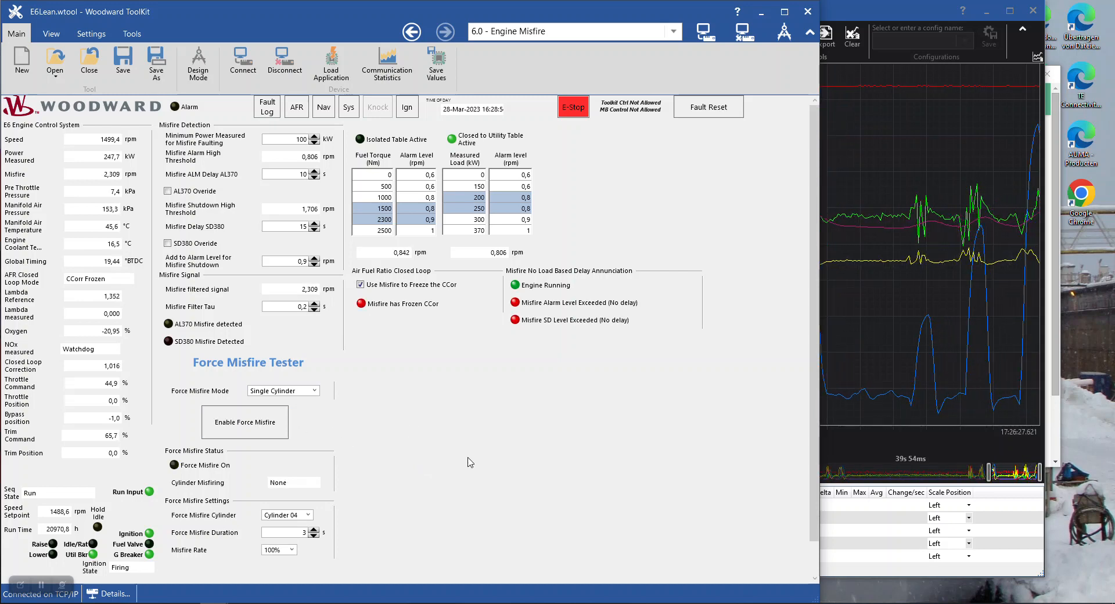
Switch the misfire cylinder to Cylinder 05 and run the forced misfire at the 100% rate
{"action": "left_click", "coordinate": [308, 516]}
{"action": "left_click", "coordinate": [305, 493]}
{"action": "left_click", "coordinate": [308, 515]}
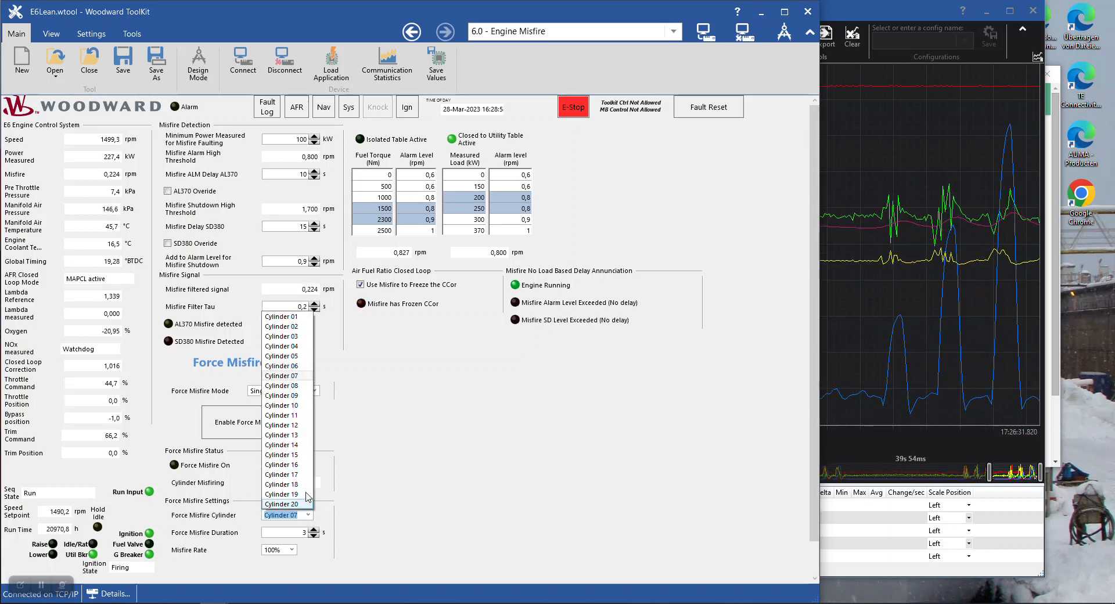
{"action": "left_click", "coordinate": [298, 356]}
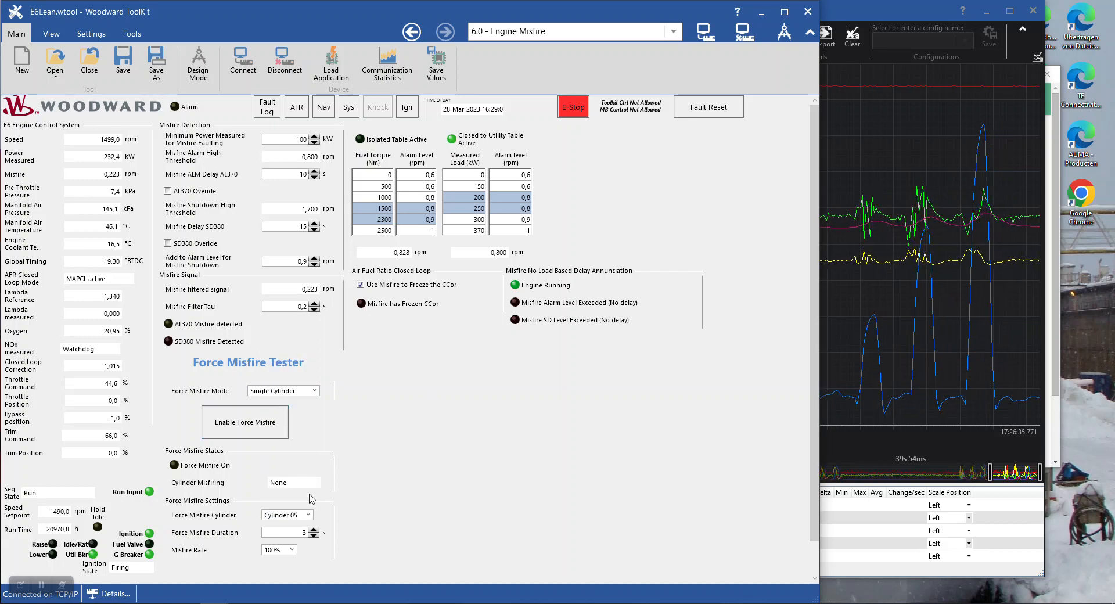
{"action": "left_click", "coordinate": [292, 550]}
{"action": "left_click", "coordinate": [292, 550]}
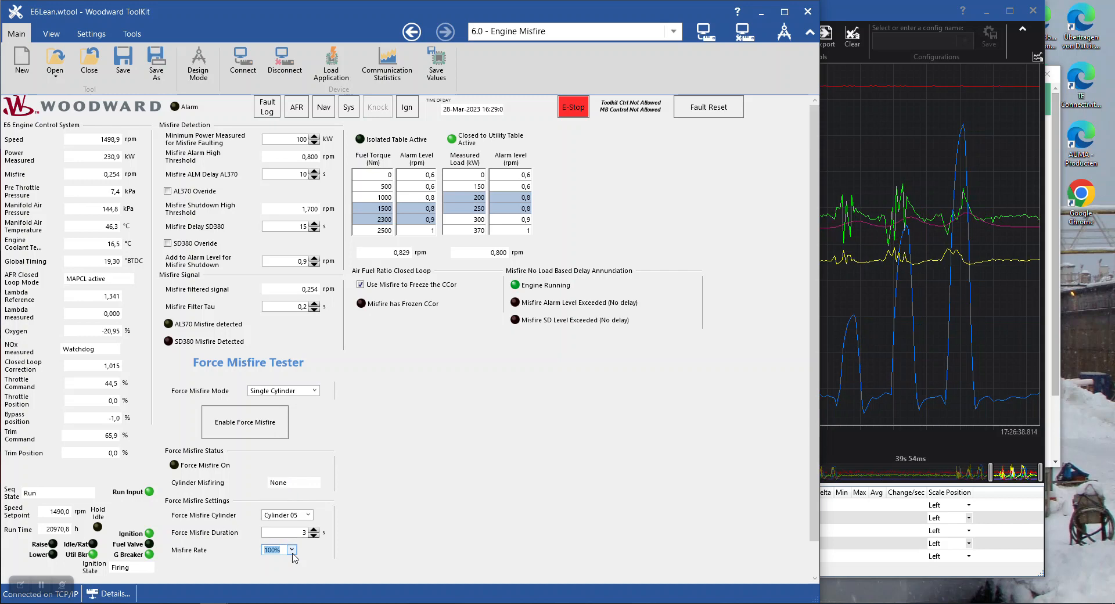
{"action": "left_click", "coordinate": [445, 513]}
{"action": "left_click", "coordinate": [264, 430]}
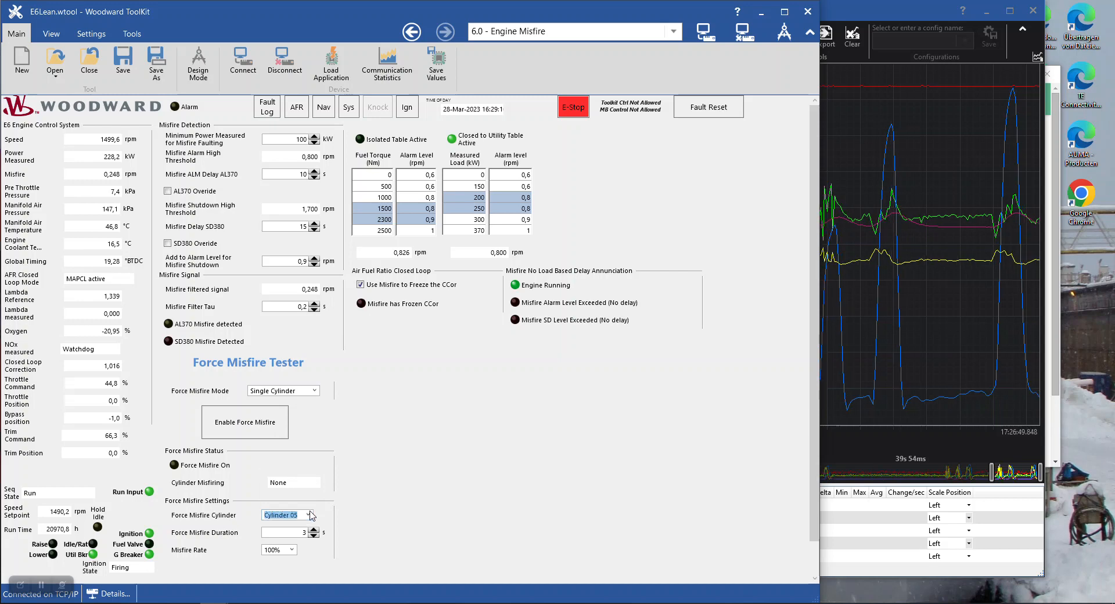
Switch the misfire cylinder to Cylinder 06 and run the forced misfire at the 100% rate
{"action": "scroll", "coordinate": [312, 514], "scroll_direction": "down", "scroll_amount": 2}
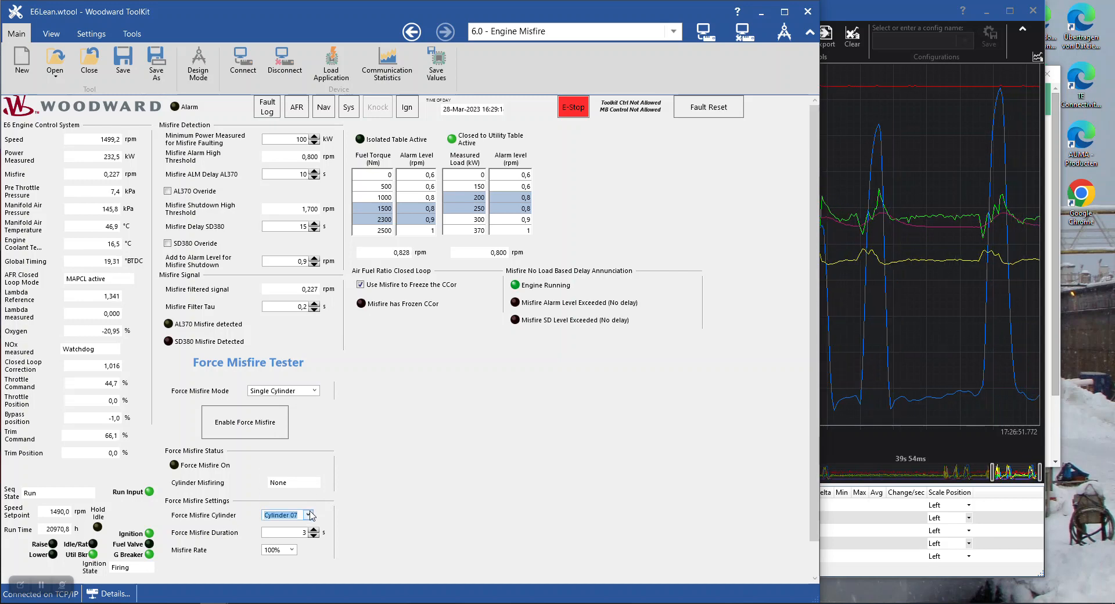
{"action": "left_click", "coordinate": [308, 515]}
{"action": "key", "text": "Up"}
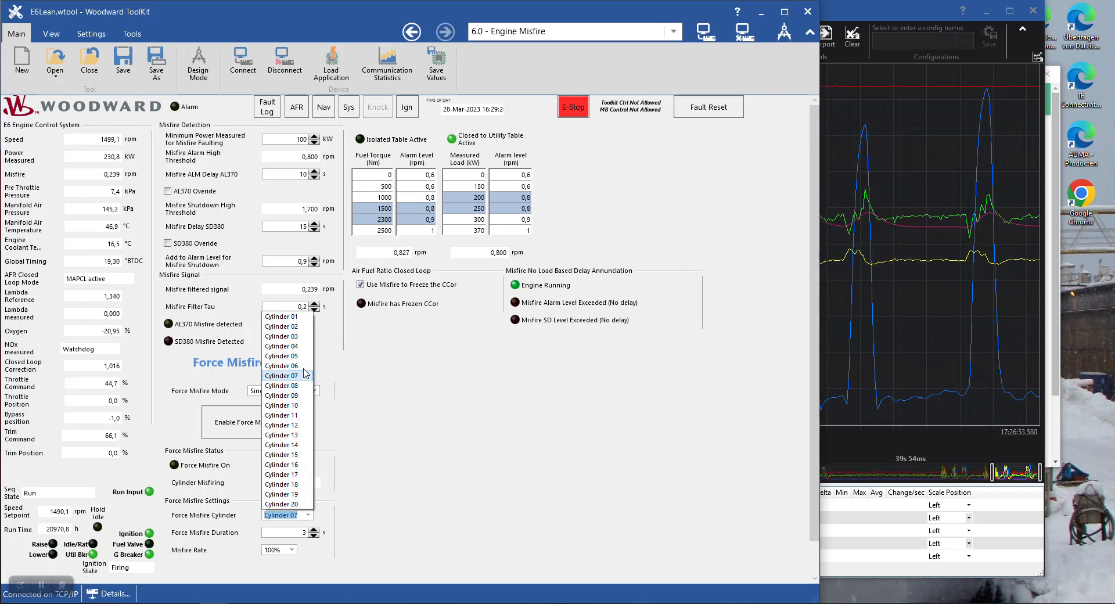
{"action": "key", "text": "Return"}
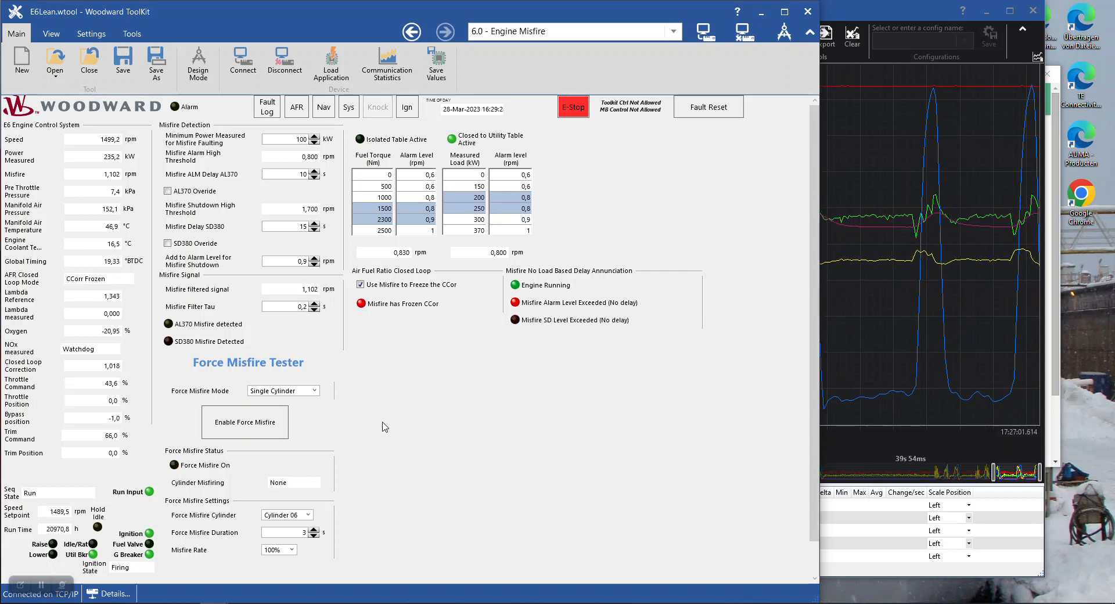
Switch the misfire cylinder to Cylinder 07 and run the forced misfire at the 100% rate
{"action": "left_click", "coordinate": [309, 515]}
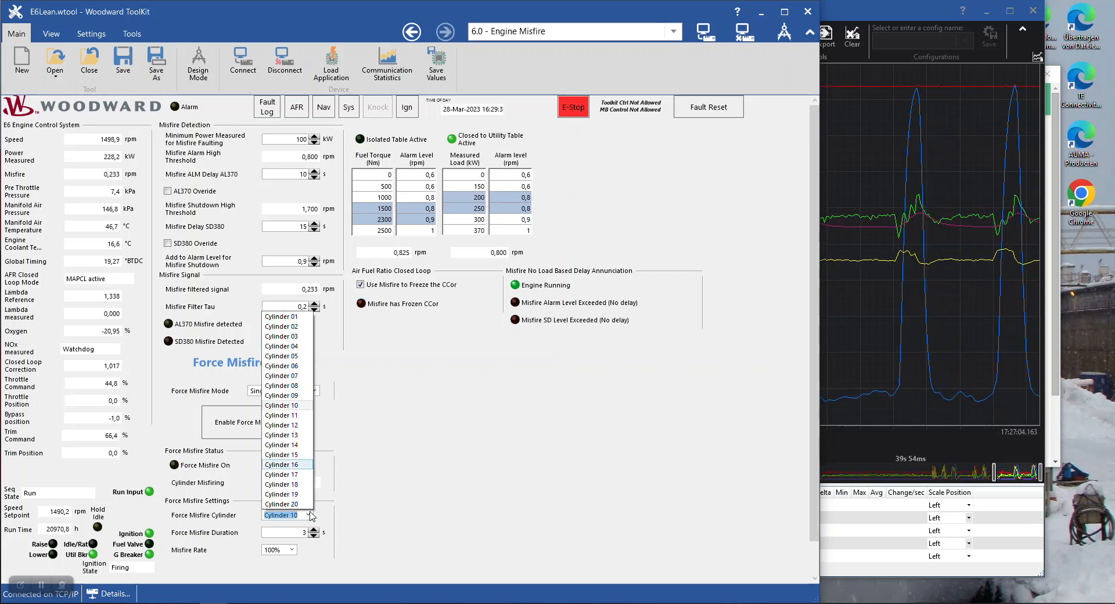
{"action": "left_click", "coordinate": [298, 376]}
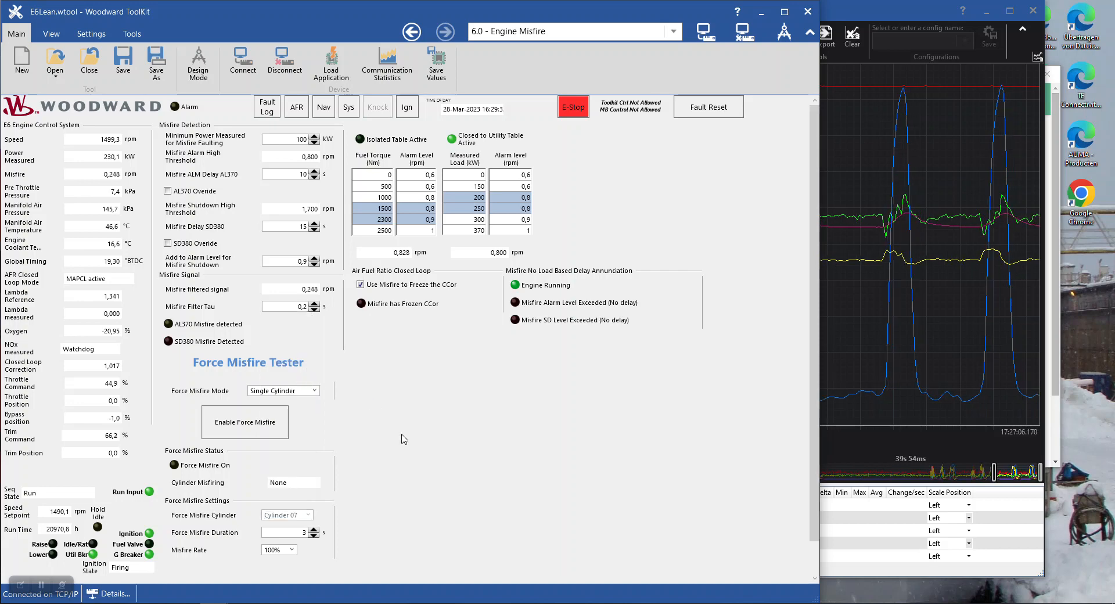
{"action": "left_click", "coordinate": [259, 422]}
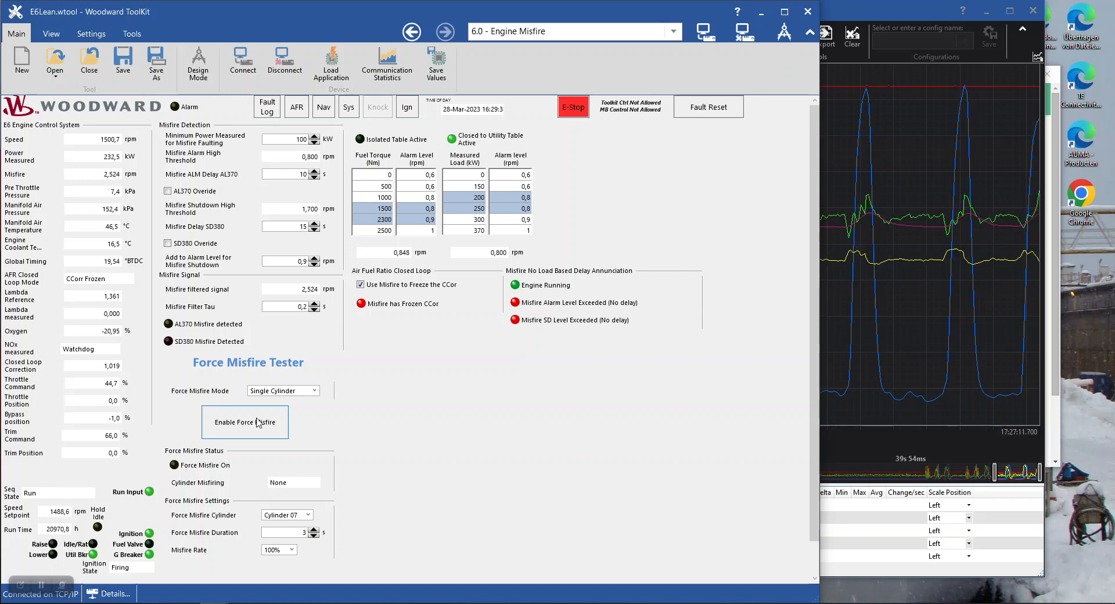
Switch the misfire cylinder to Cylinder 08 and run the forced misfire at the 100% rate
{"action": "left_click", "coordinate": [309, 515]}
{"action": "left_click", "coordinate": [308, 509]}
{"action": "left_click", "coordinate": [310, 515]}
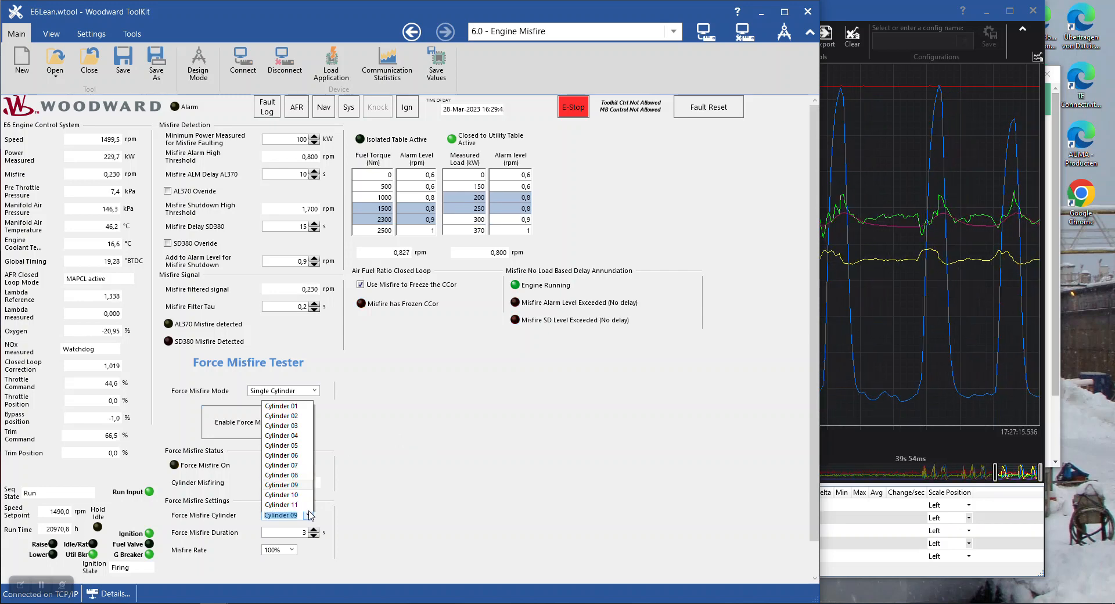
{"action": "left_click", "coordinate": [300, 389]}
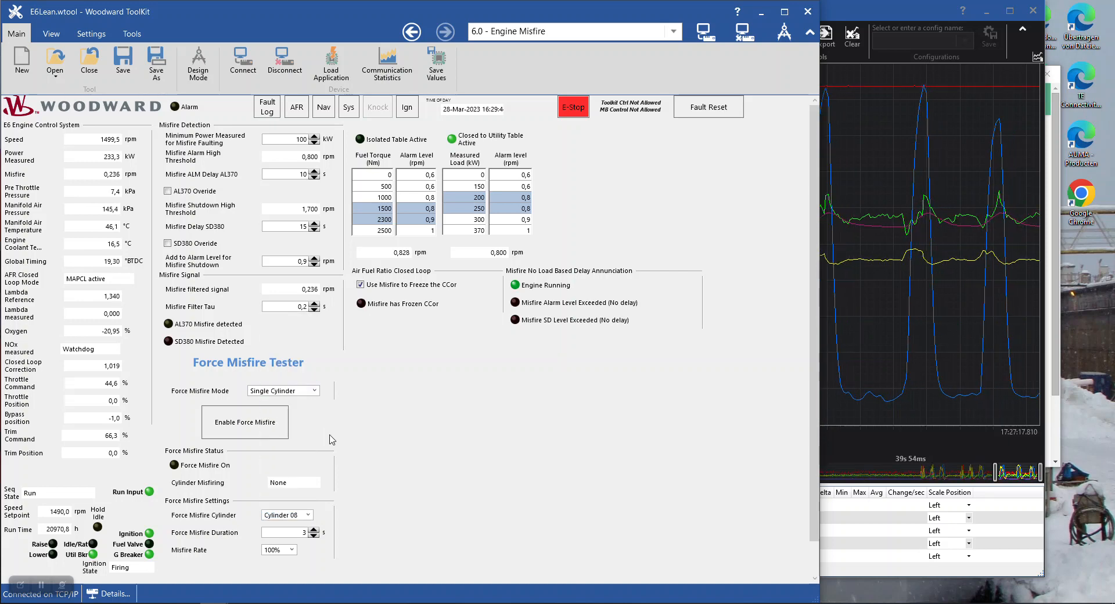
{"action": "left_click", "coordinate": [246, 427]}
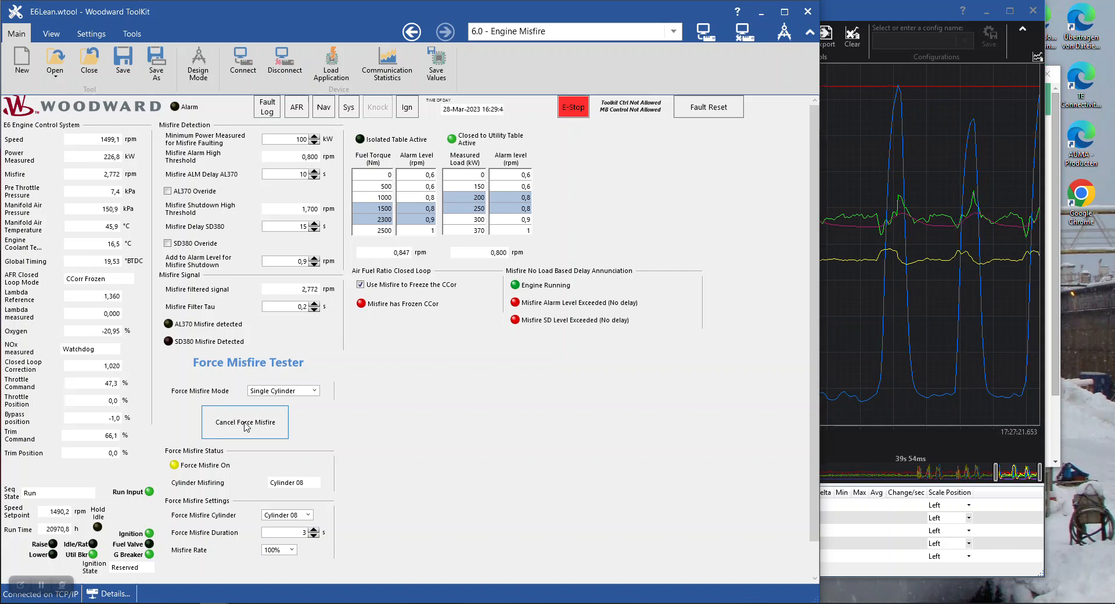
Switch the misfire cylinder to Cylinder 09 and run the forced misfire at the 100% rate
{"action": "left_click", "coordinate": [315, 391]}
{"action": "left_click", "coordinate": [355, 406]}
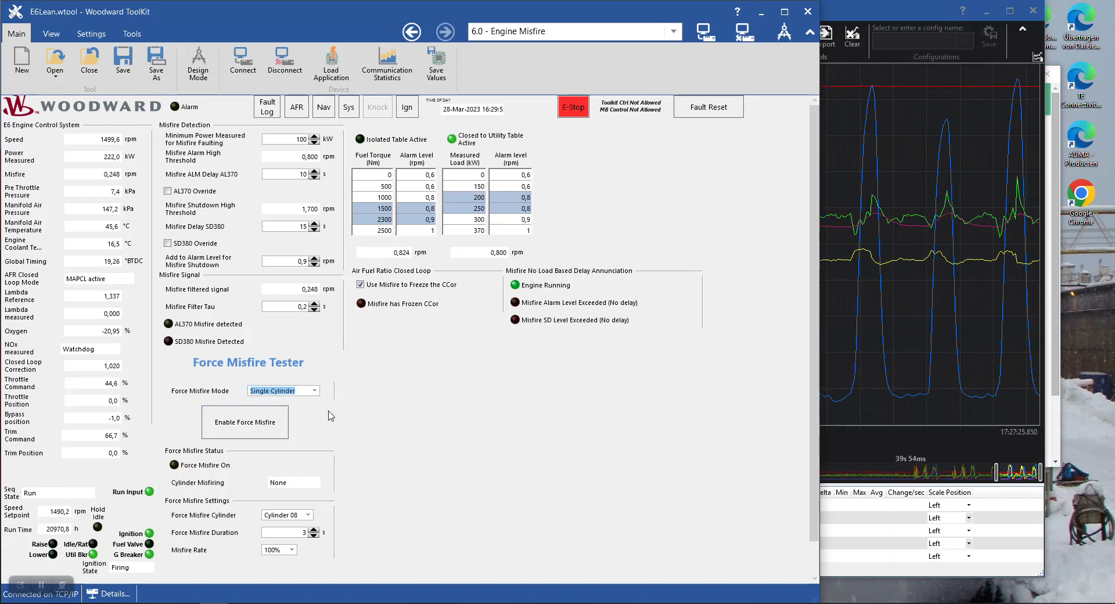
{"action": "left_click", "coordinate": [308, 515]}
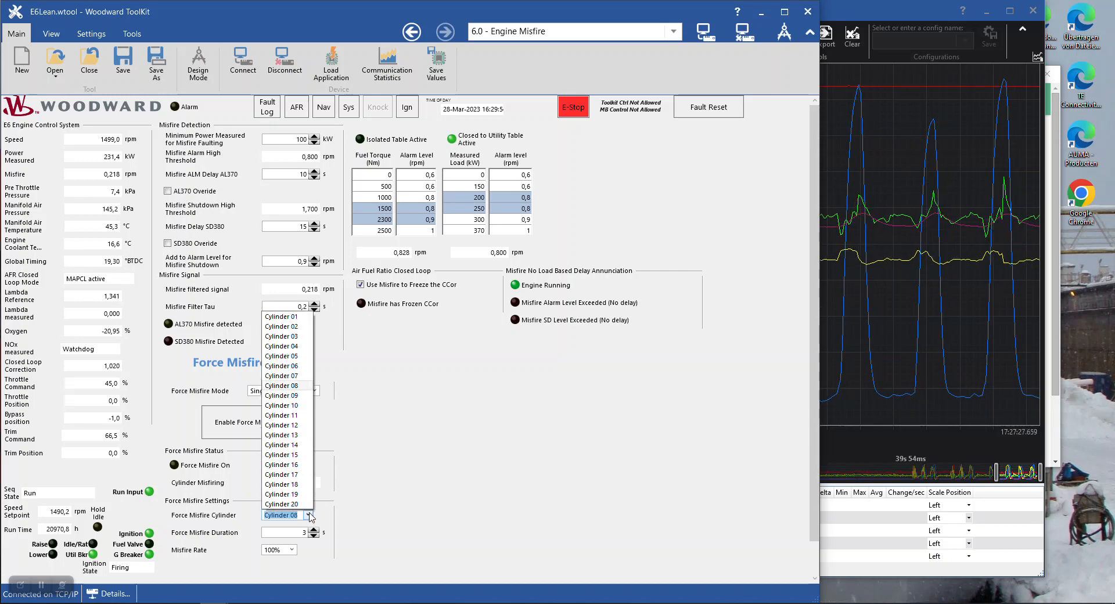
{"action": "left_click", "coordinate": [284, 395]}
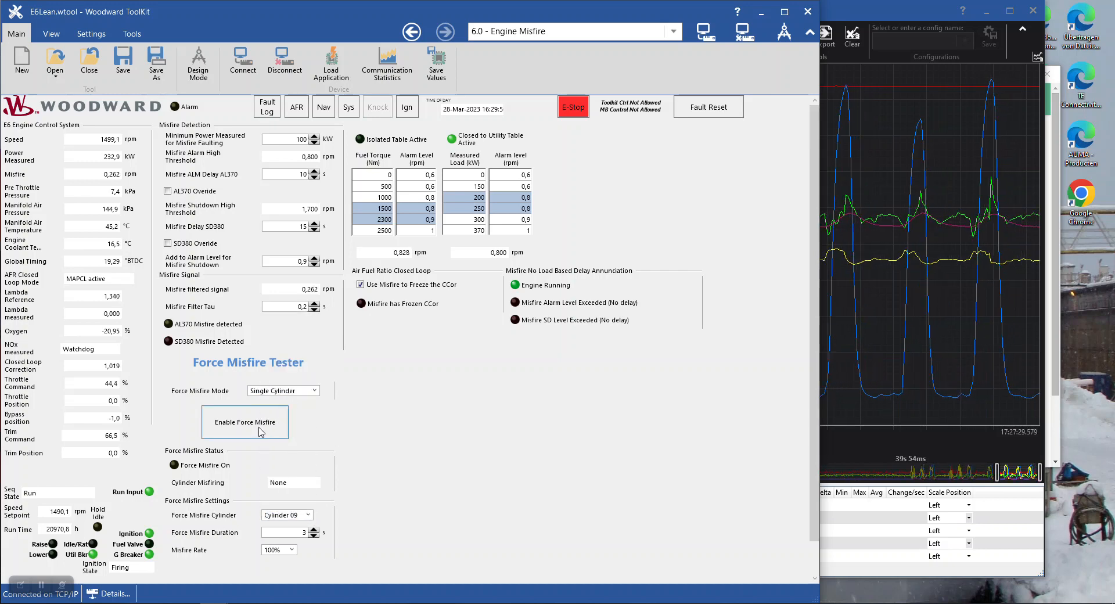
{"action": "left_click", "coordinate": [278, 431]}
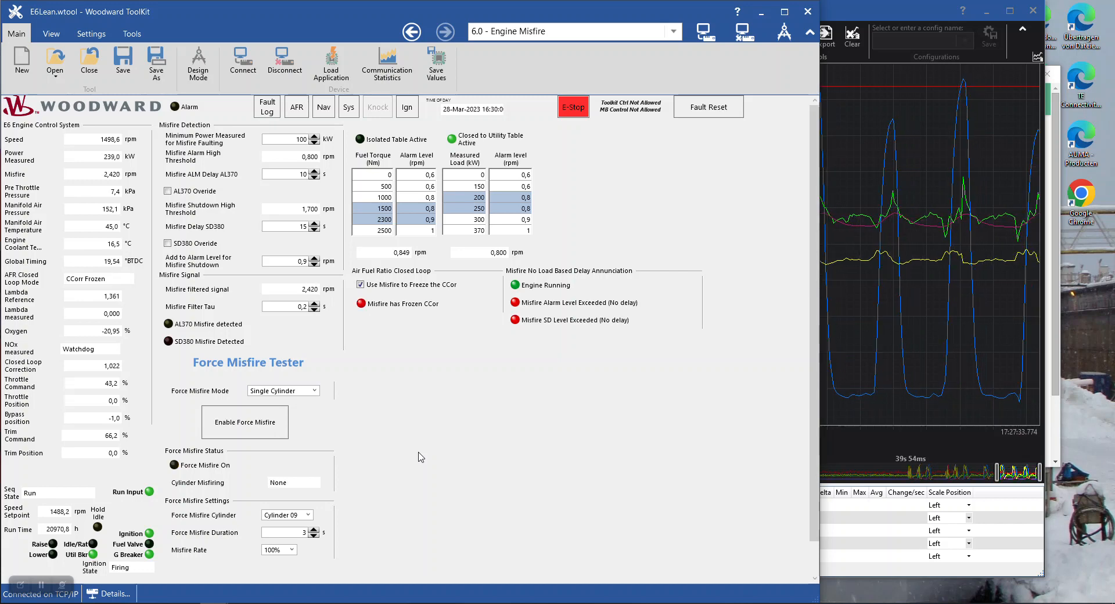
Switch the misfire cylinder to Cylinder 10 and run the forced misfire at the 100% rate
{"action": "left_click", "coordinate": [284, 515]}
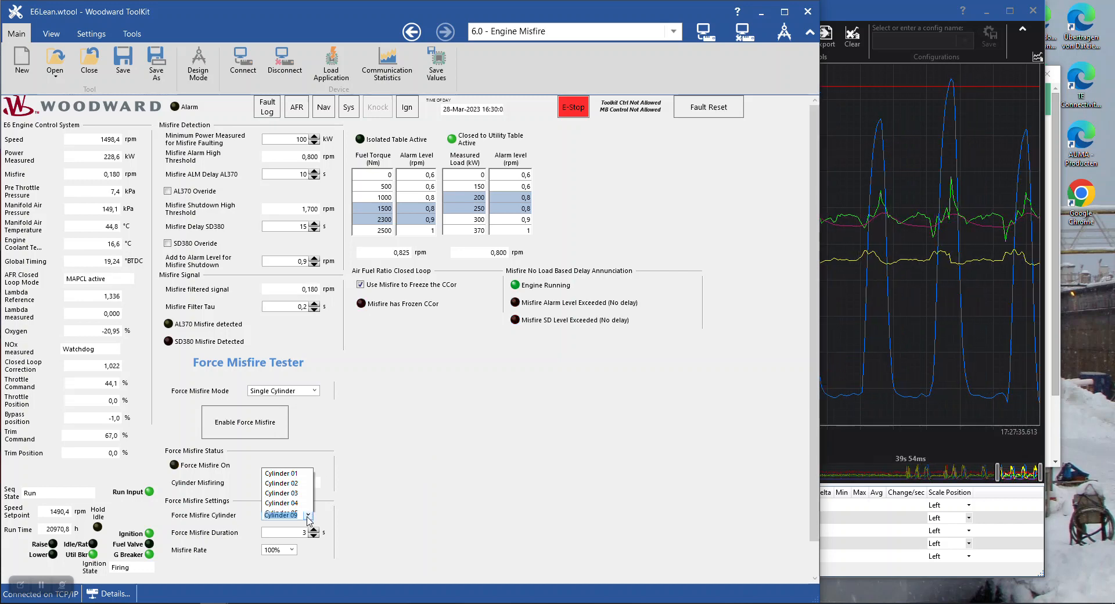
{"action": "left_click", "coordinate": [303, 406]}
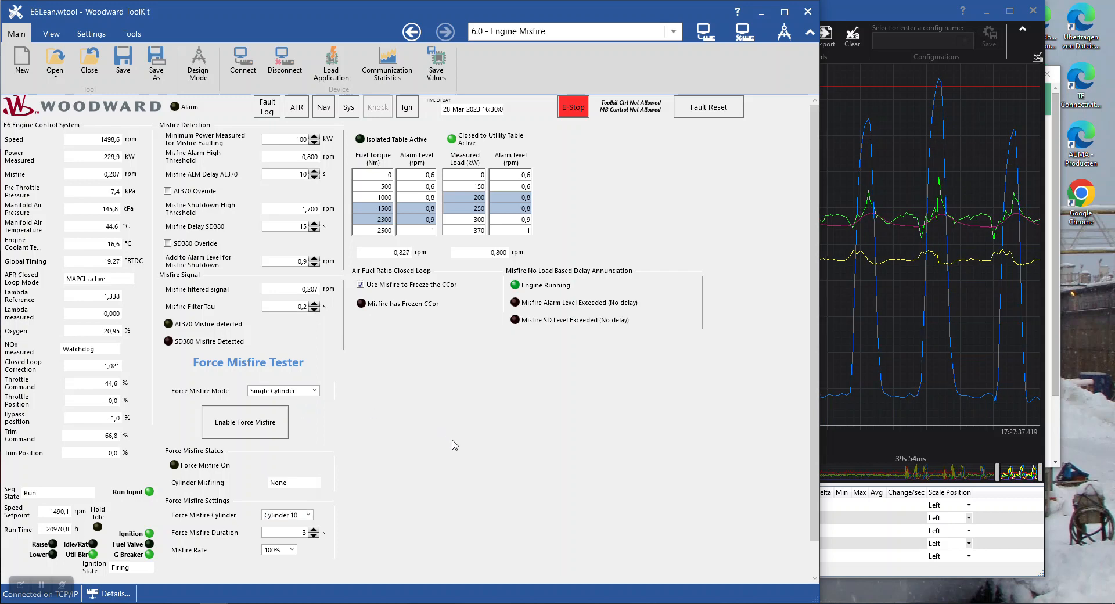
{"action": "left_click", "coordinate": [266, 428]}
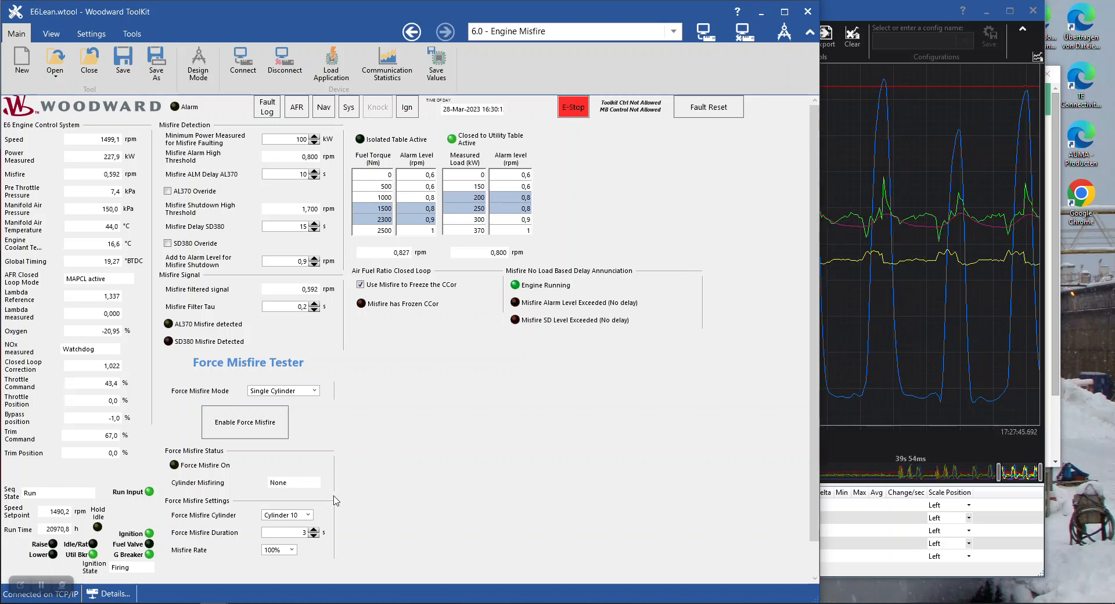
Switch the misfire cylinder to Cylinder 11 and run the forced misfire at the 100% rate
{"action": "left_click", "coordinate": [309, 515]}
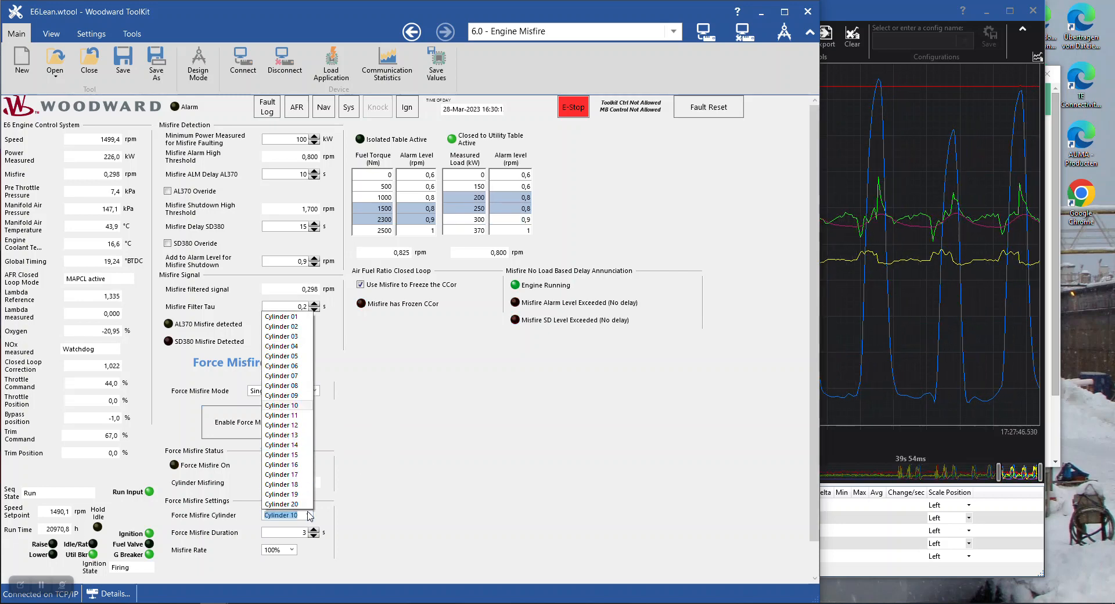
{"action": "left_click", "coordinate": [287, 418]}
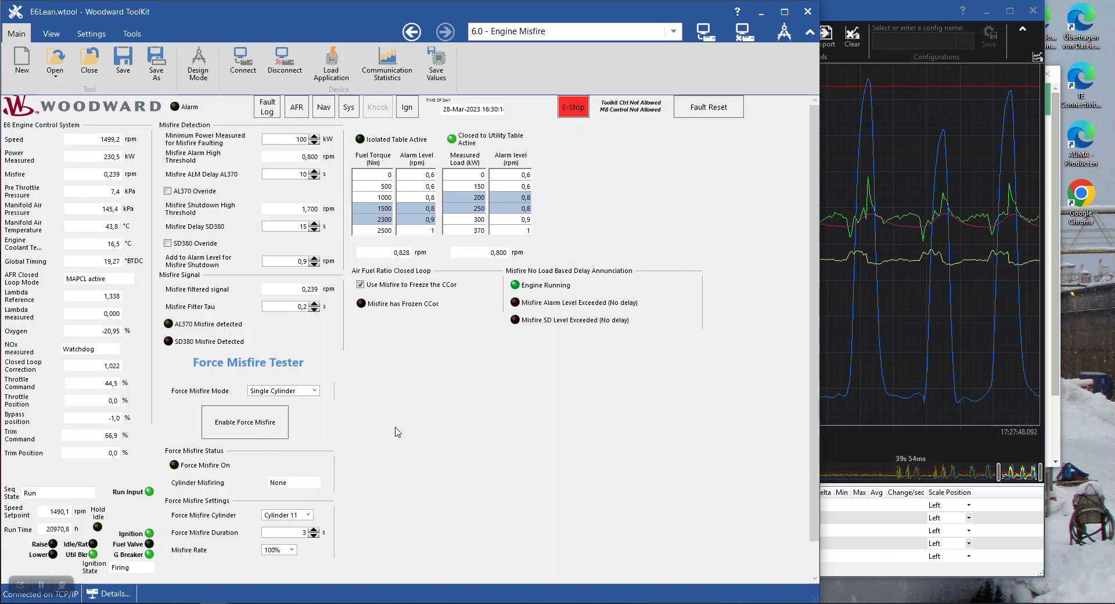
{"action": "left_click", "coordinate": [265, 430]}
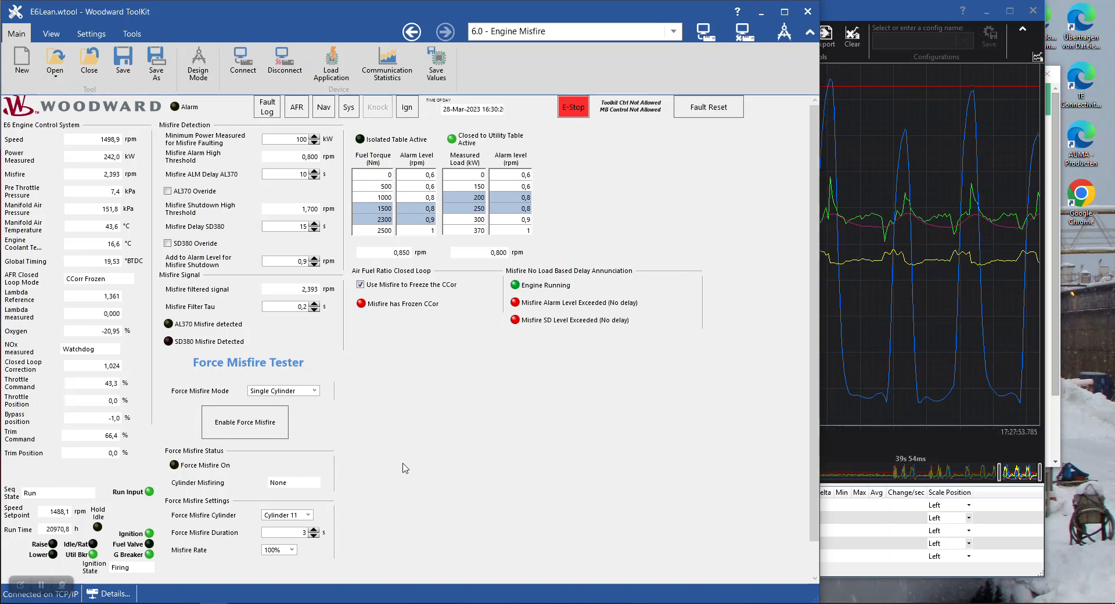
Switch the misfire cylinder to Cylinder 12 and run the forced misfire at the 100% rate
{"action": "scroll", "coordinate": [310, 516], "scroll_direction": "up", "scroll_amount": 2}
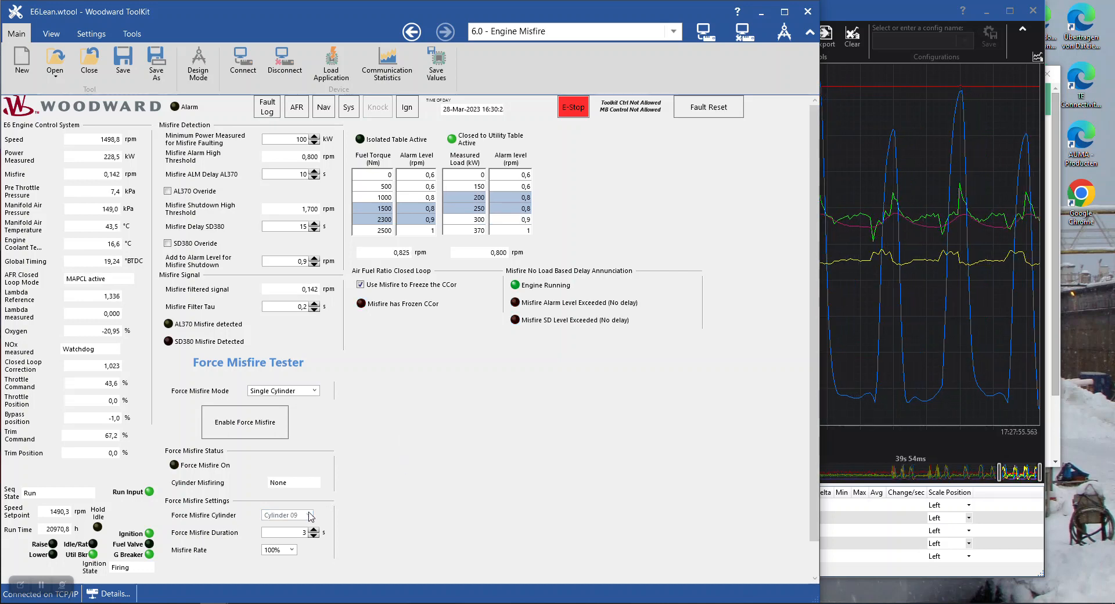
{"action": "left_click", "coordinate": [310, 516]}
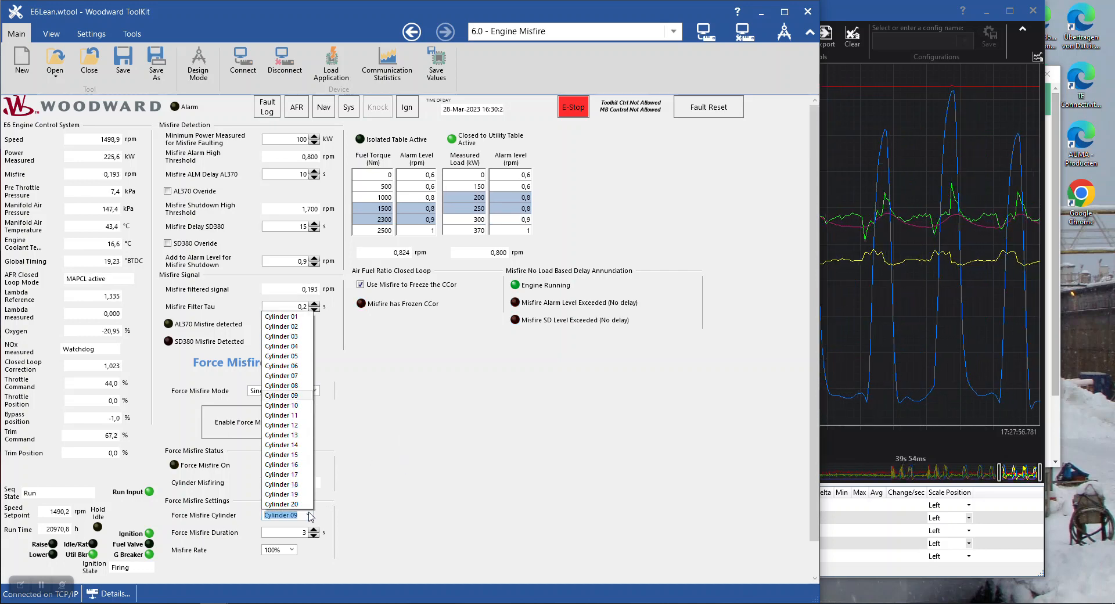
{"action": "left_click", "coordinate": [308, 427]}
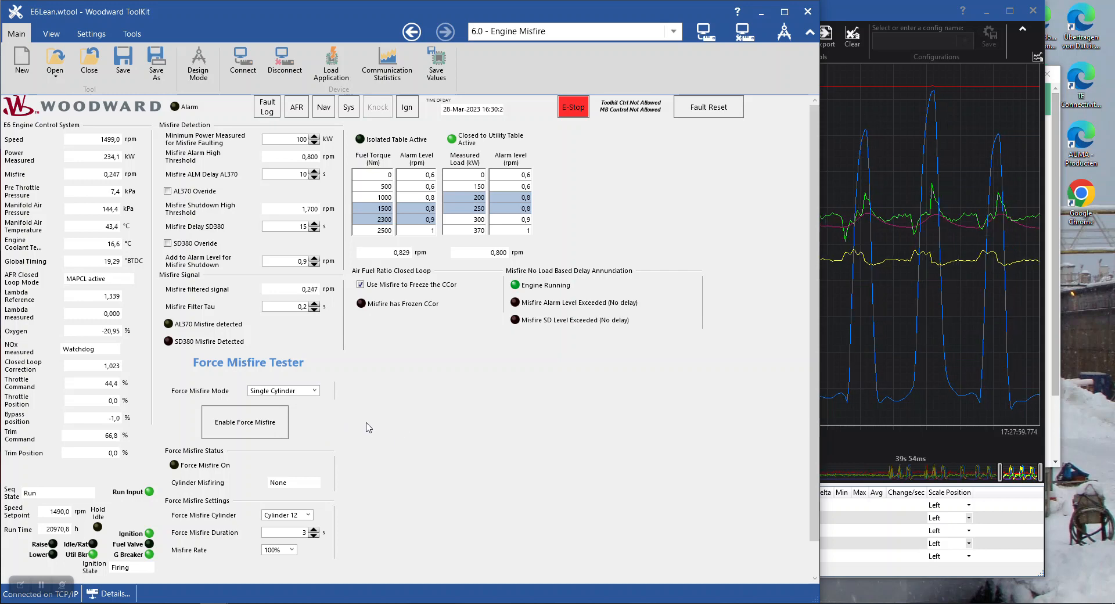
{"action": "left_click", "coordinate": [254, 424]}
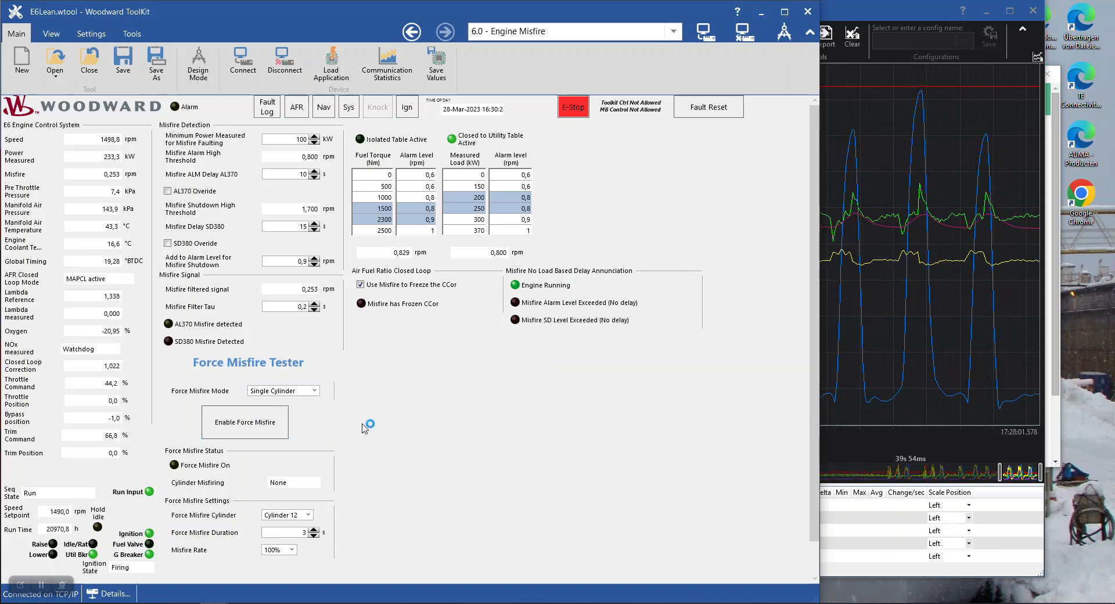
{"action": "left_click", "coordinate": [252, 425]}
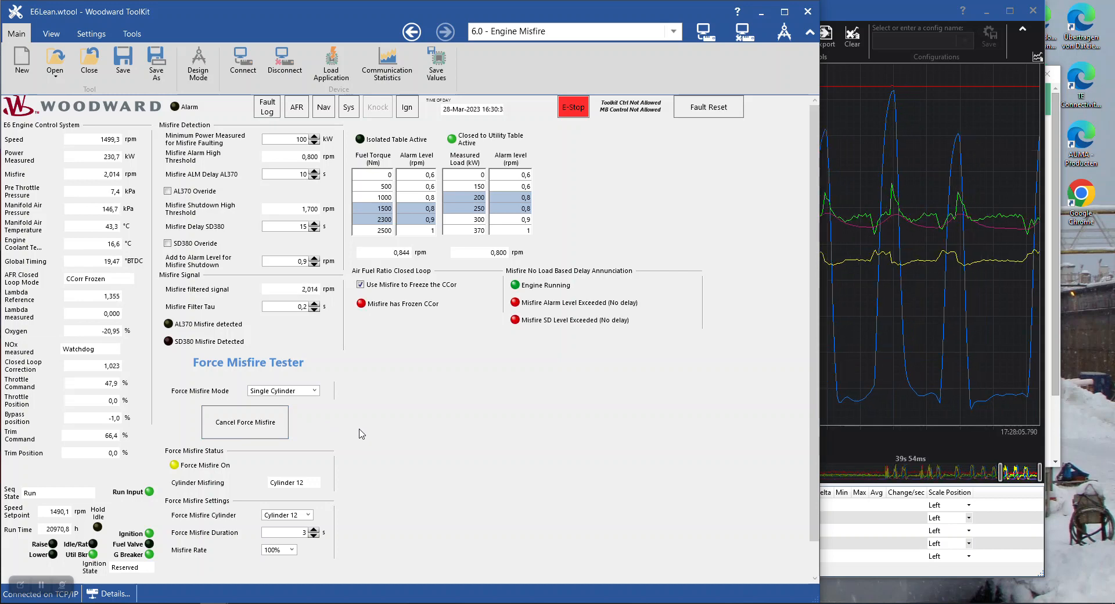
Set the Force Misfire Mode to Off and freeze the live trend in the Trending window
{"action": "left_click", "coordinate": [308, 390]}
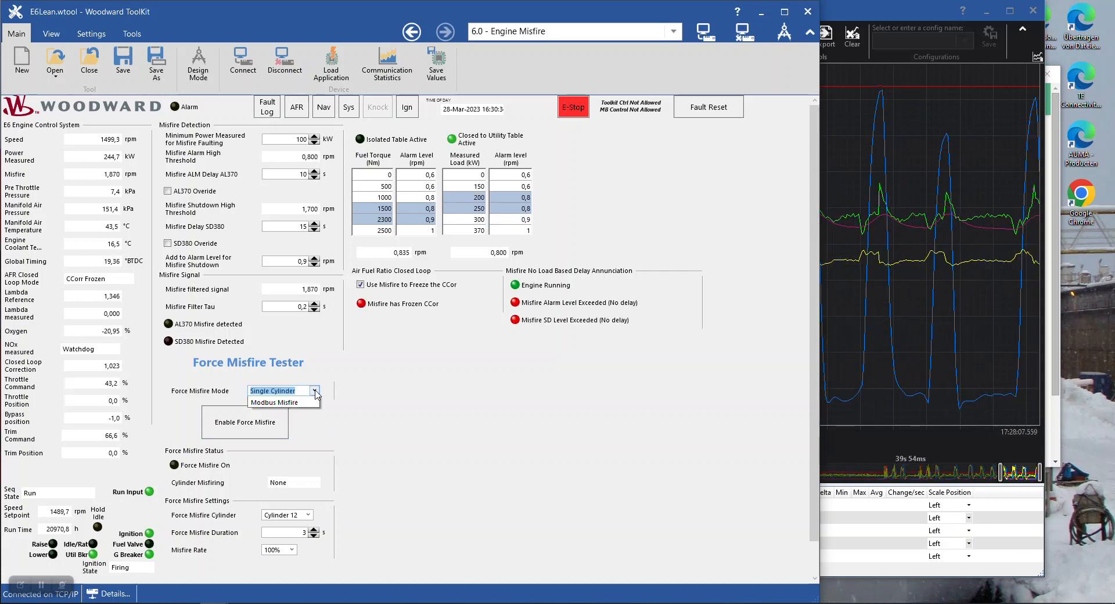
{"action": "left_click", "coordinate": [299, 402]}
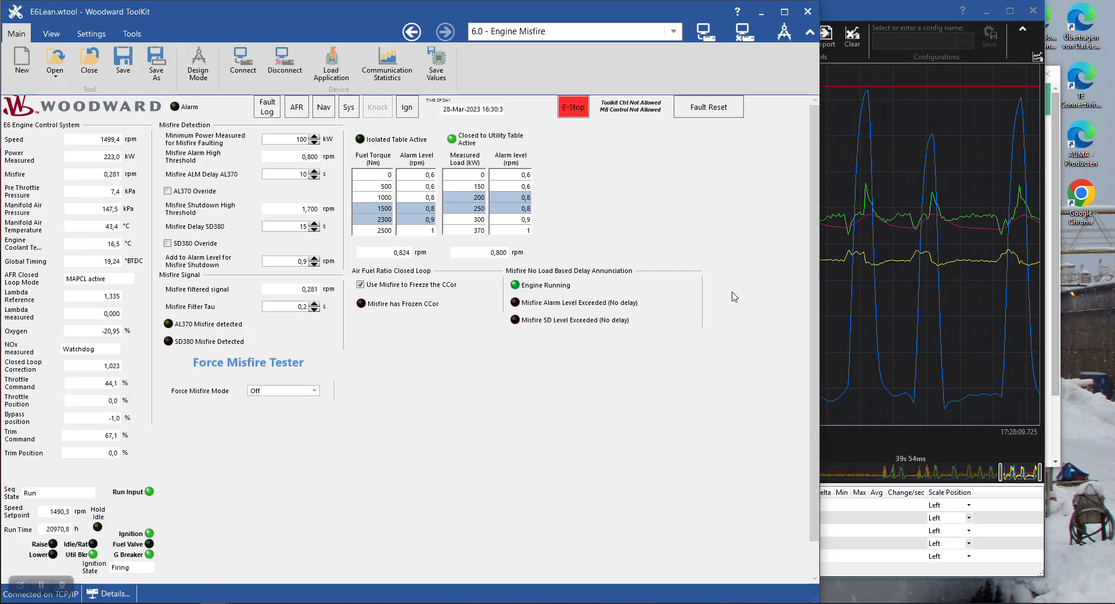
{"action": "left_click", "coordinate": [933, 185]}
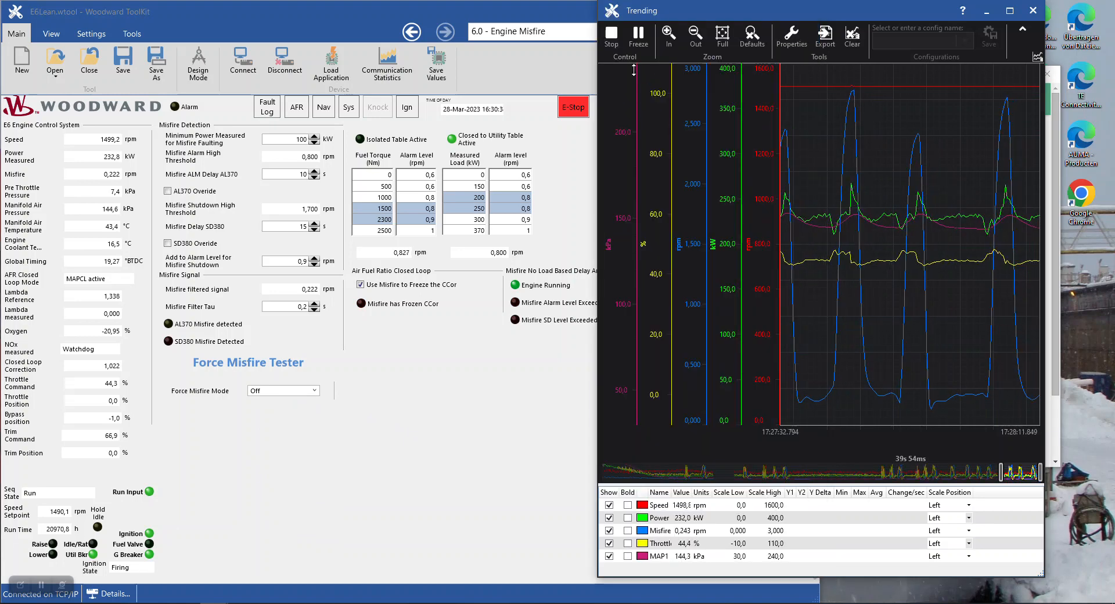
{"action": "left_click", "coordinate": [647, 47]}
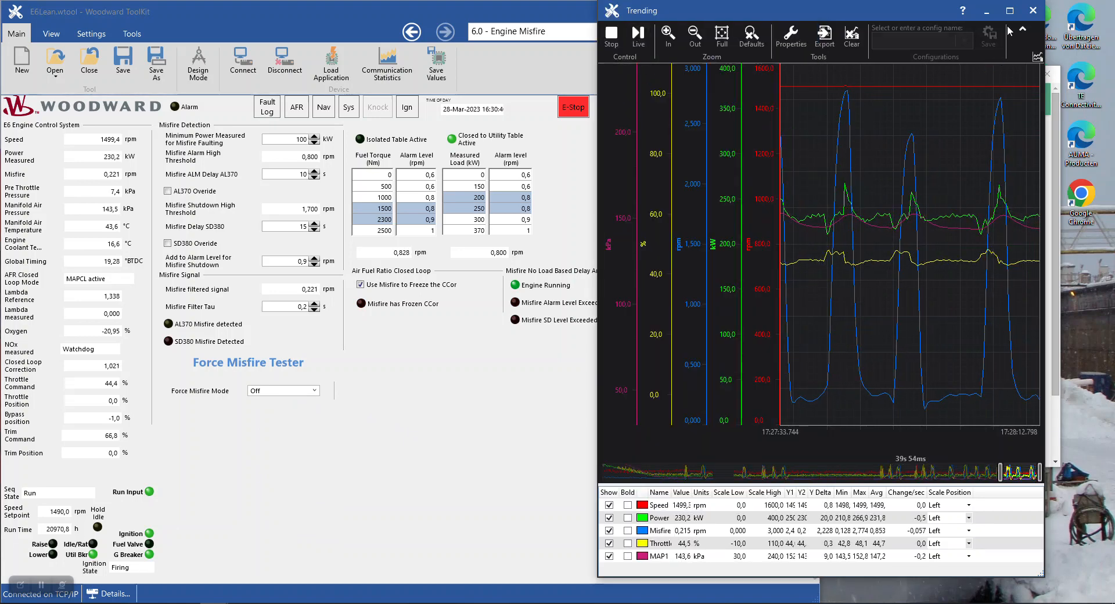
Maximize the Trending window and freeze the trend with its visible time range widened to about 2 min 51 s
{"action": "left_click", "coordinate": [1009, 11]}
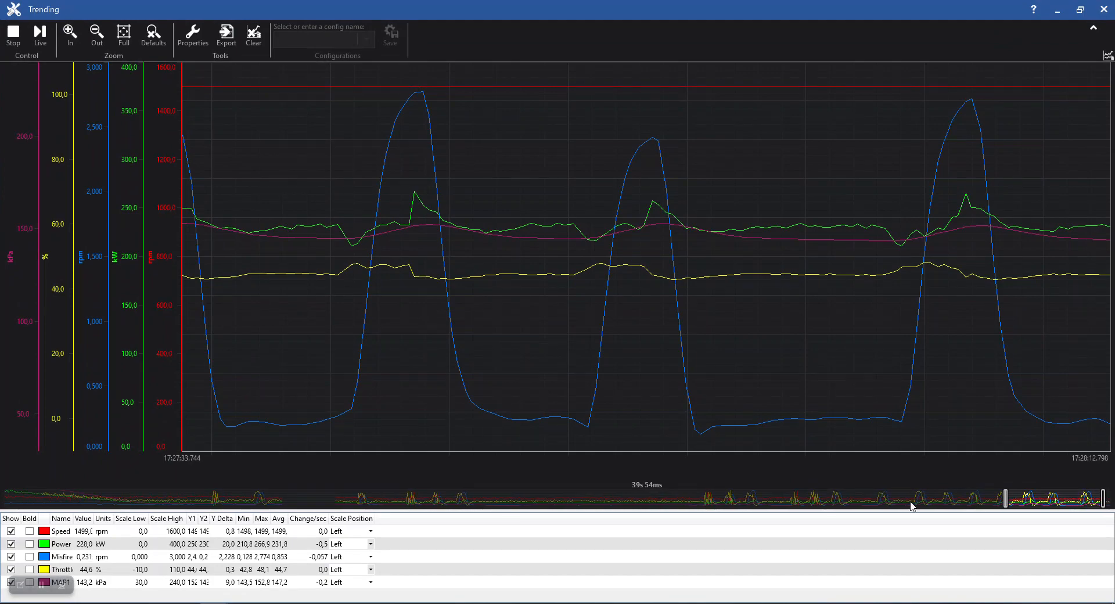
{"action": "left_click_drag", "start_coordinate": [1004, 498], "coordinate": [686, 498]}
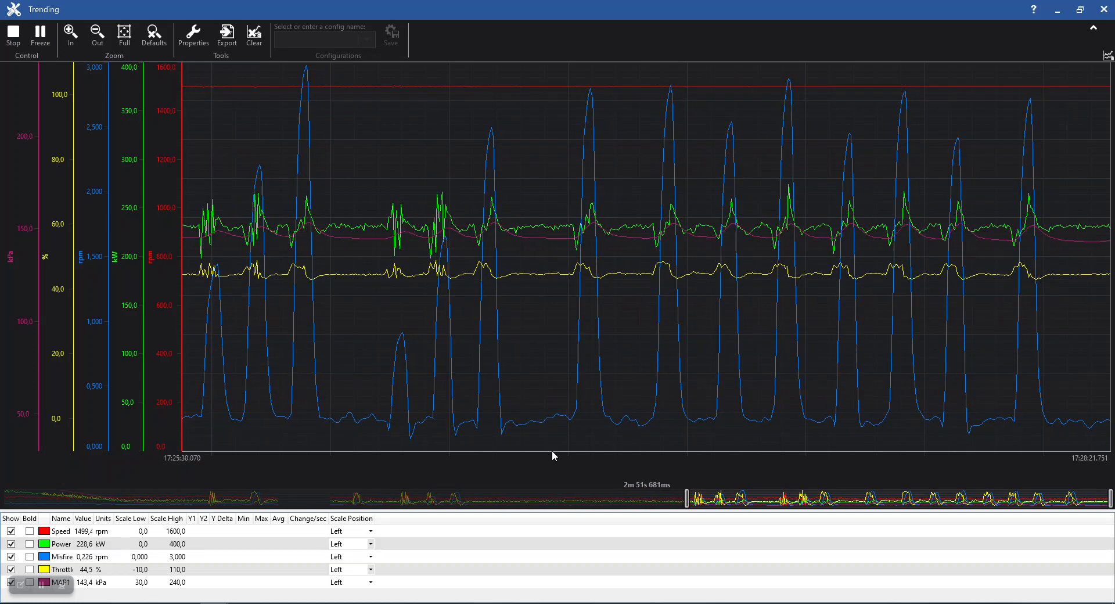
{"action": "left_click", "coordinate": [40, 34]}
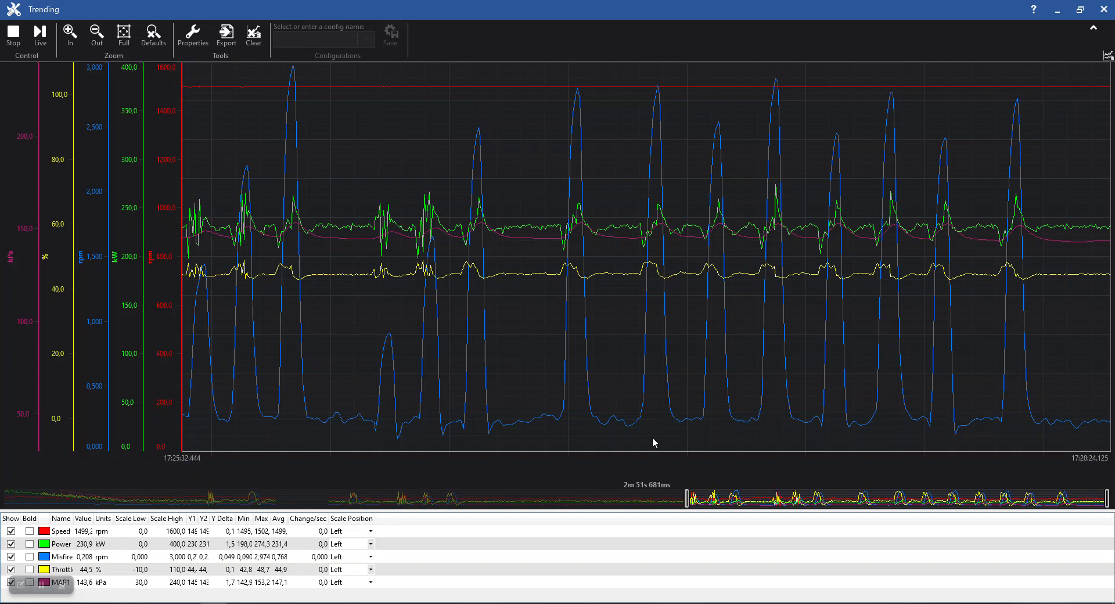